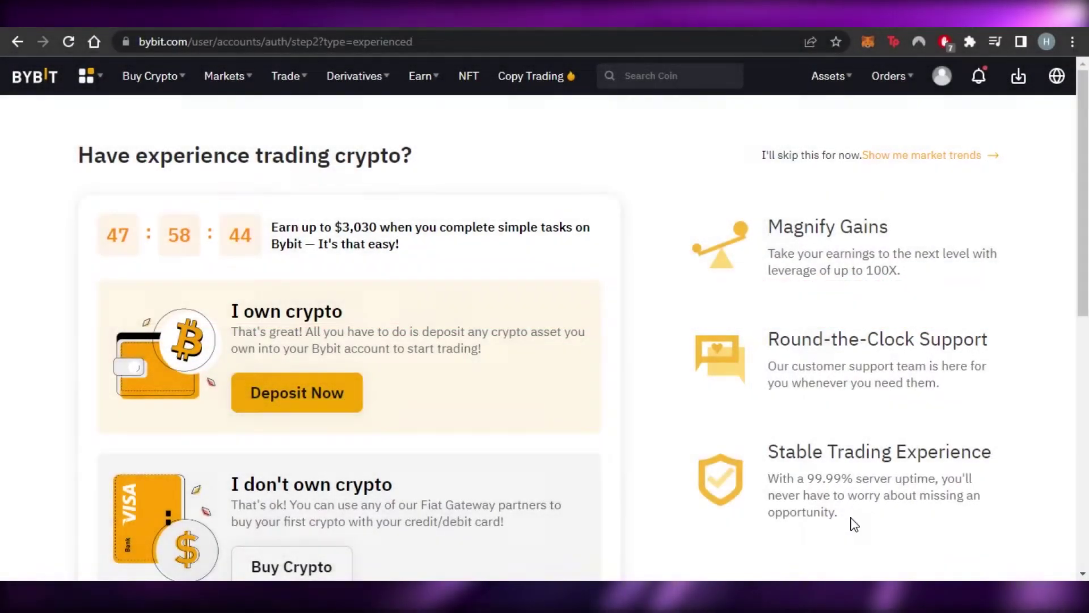
- Open the Liquidity Mining page from the Earn menu in Bybit's top navigation bar
{"action": "scroll", "coordinate": [975, 344], "scroll_direction": "down", "scroll_amount": 3}
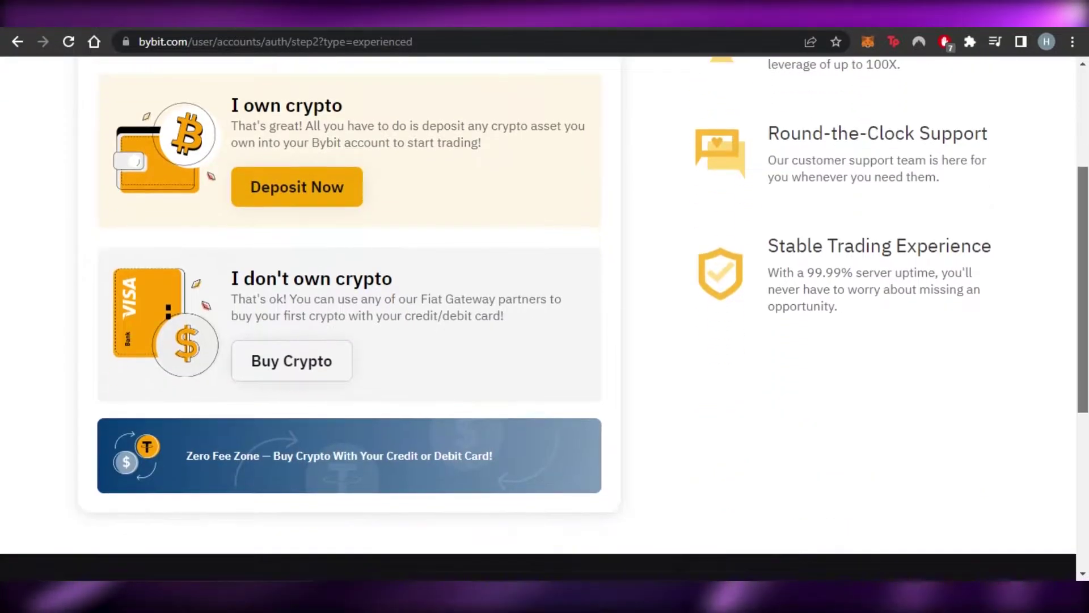
{"action": "scroll", "coordinate": [975, 344], "scroll_direction": "up", "scroll_amount": 3}
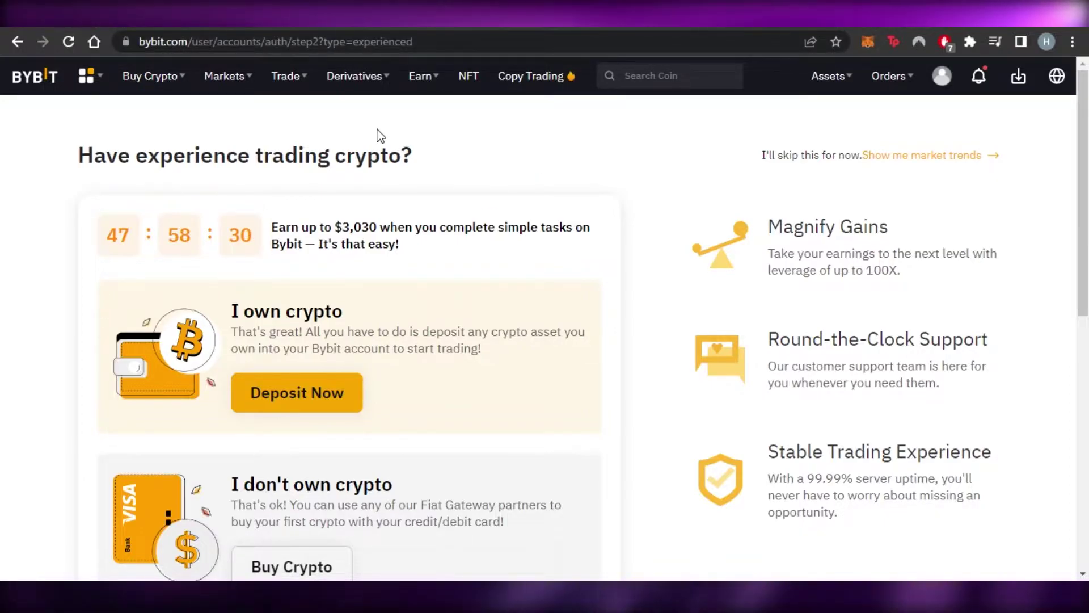
{"action": "scroll", "coordinate": [849, 218], "scroll_direction": "down", "scroll_amount": 6}
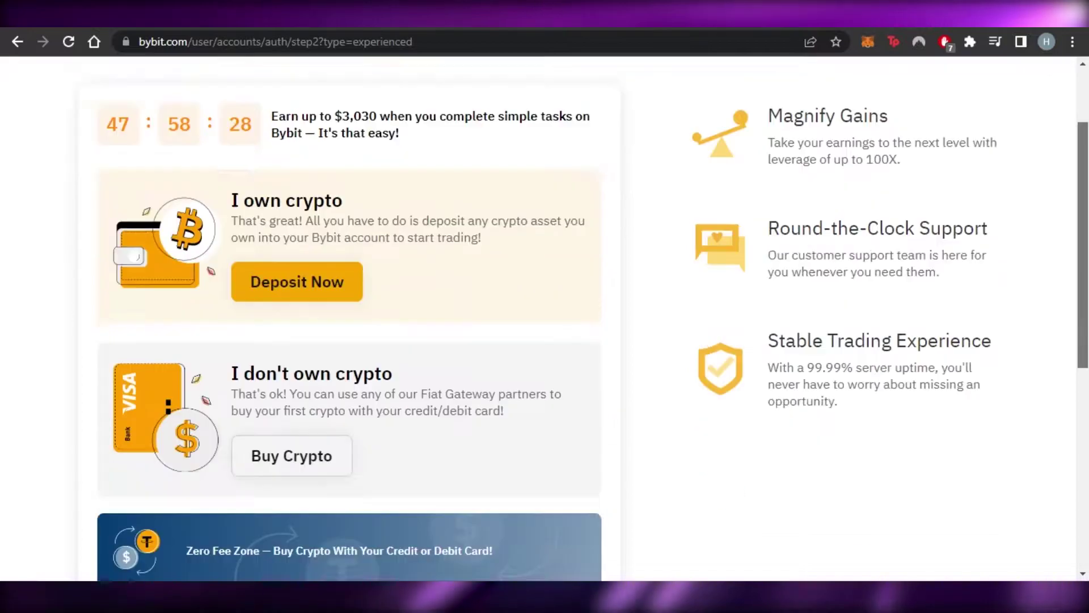
{"action": "scroll", "coordinate": [849, 218], "scroll_direction": "up", "scroll_amount": 6}
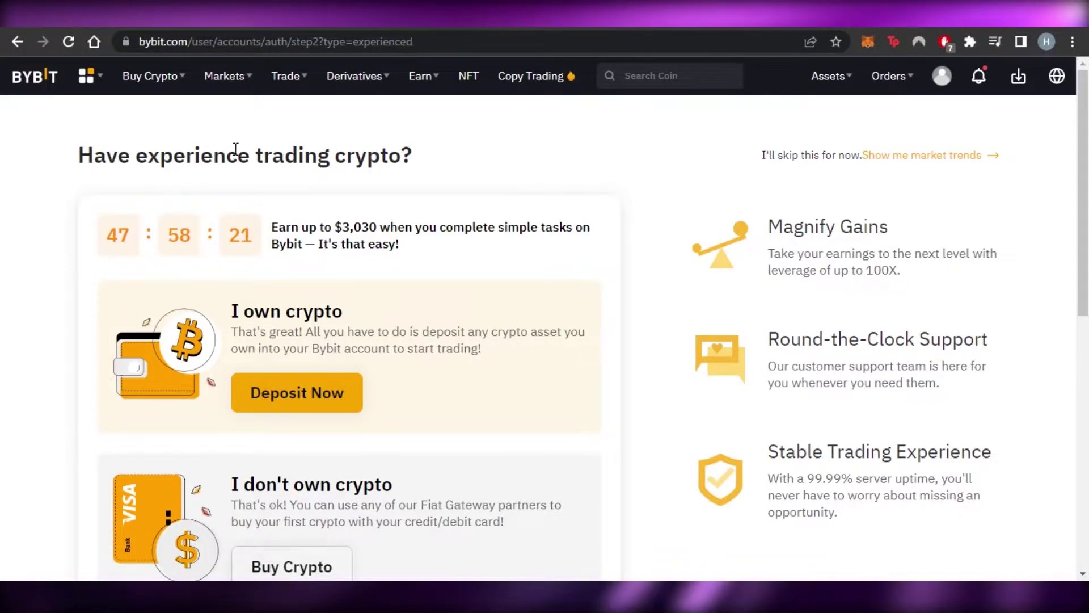
{"action": "mouse_move", "coordinate": [298, 80]}
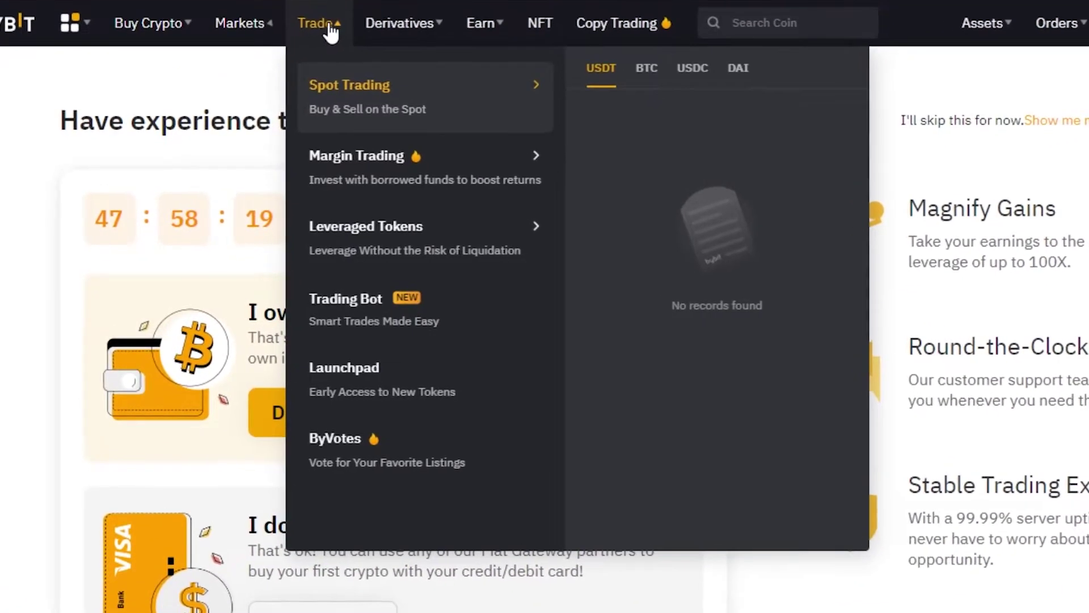
{"action": "mouse_move", "coordinate": [411, 23]}
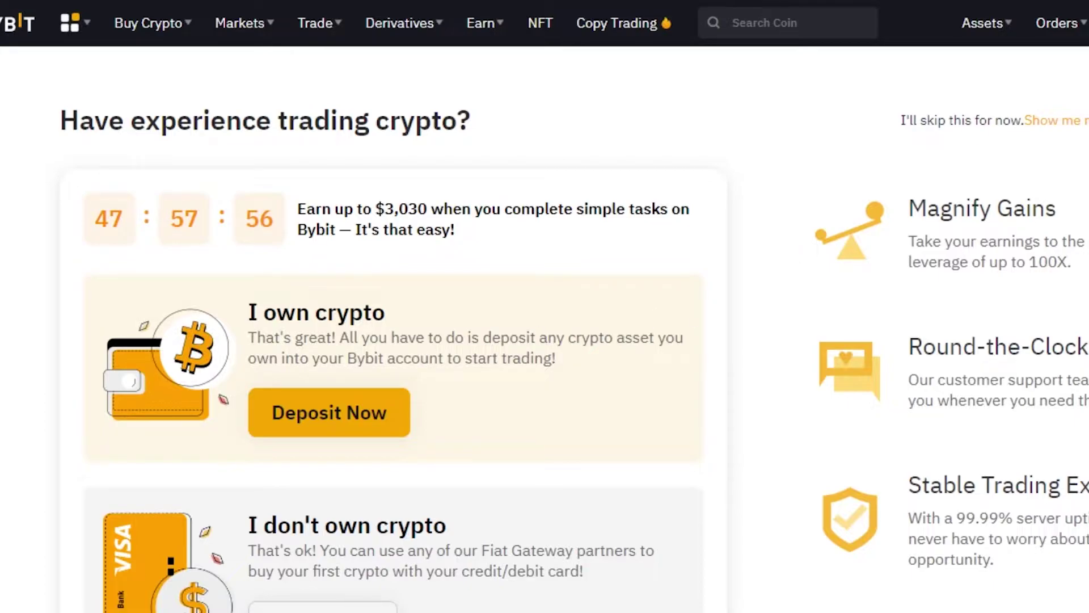
{"action": "scroll", "coordinate": [545, 307], "scroll_direction": "down", "scroll_amount": 6}
{"action": "scroll", "coordinate": [544, 307], "scroll_direction": "up", "scroll_amount": 6}
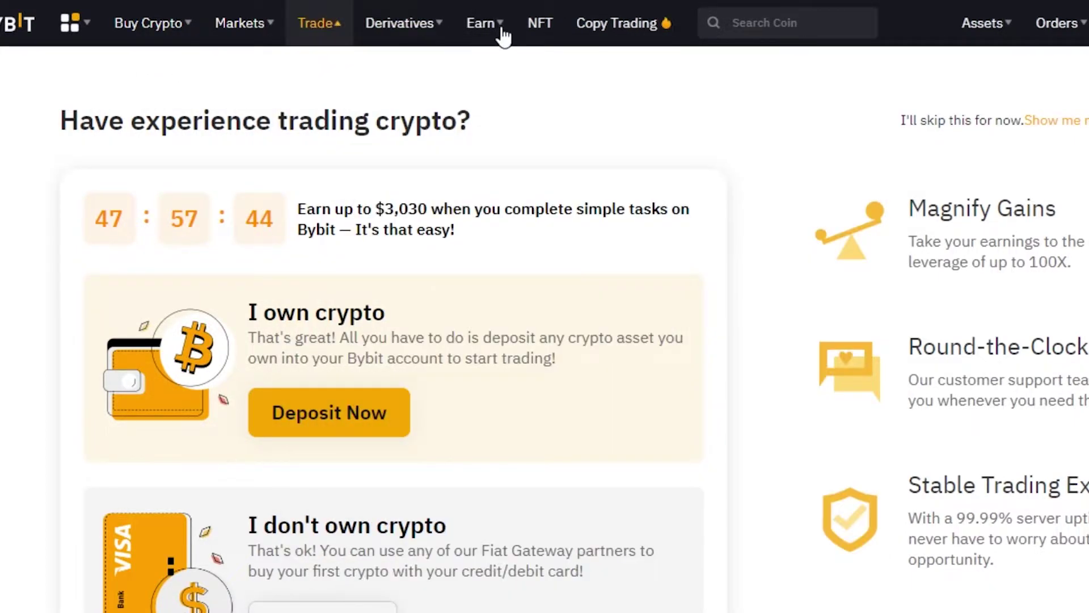
{"action": "mouse_move", "coordinate": [503, 35]}
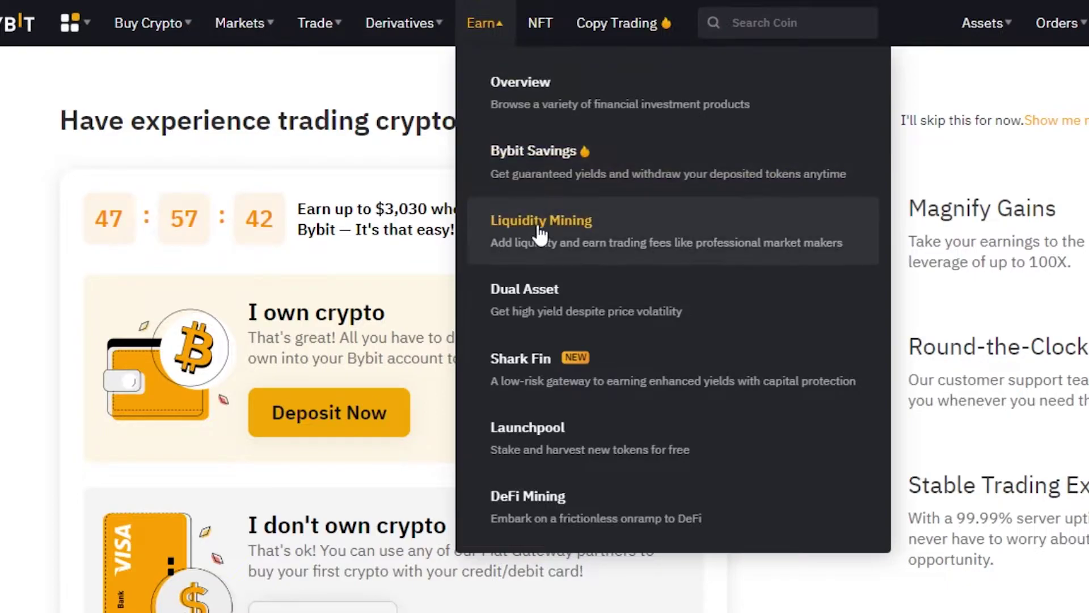
{"action": "left_click", "coordinate": [559, 232]}
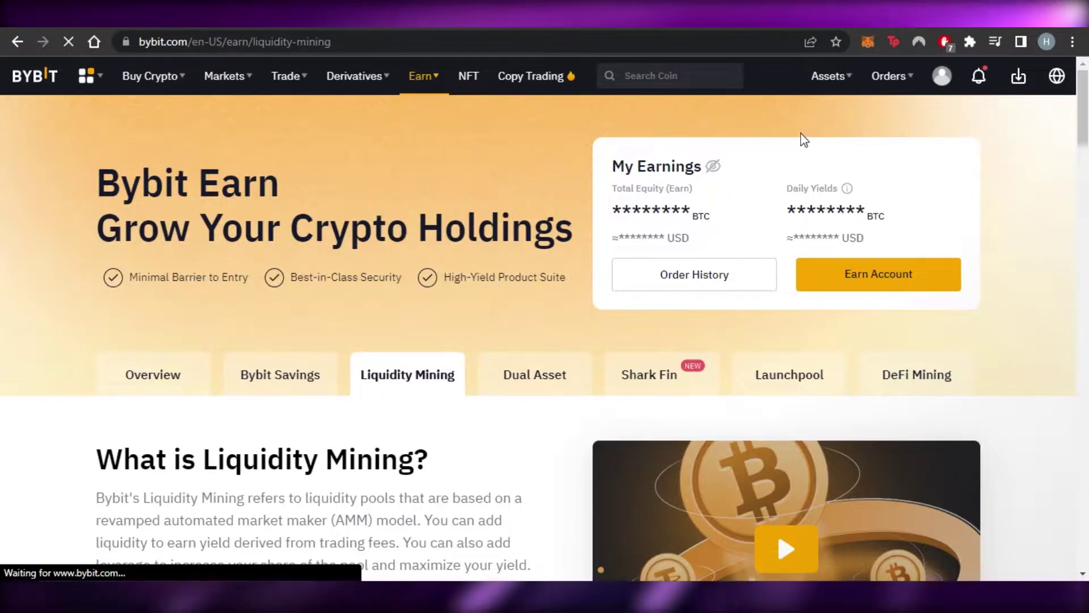
{"action": "scroll", "coordinate": [1058, 287], "scroll_direction": "down", "scroll_amount": 1}
{"action": "scroll", "coordinate": [545, 337], "scroll_direction": "down", "scroll_amount": 4}
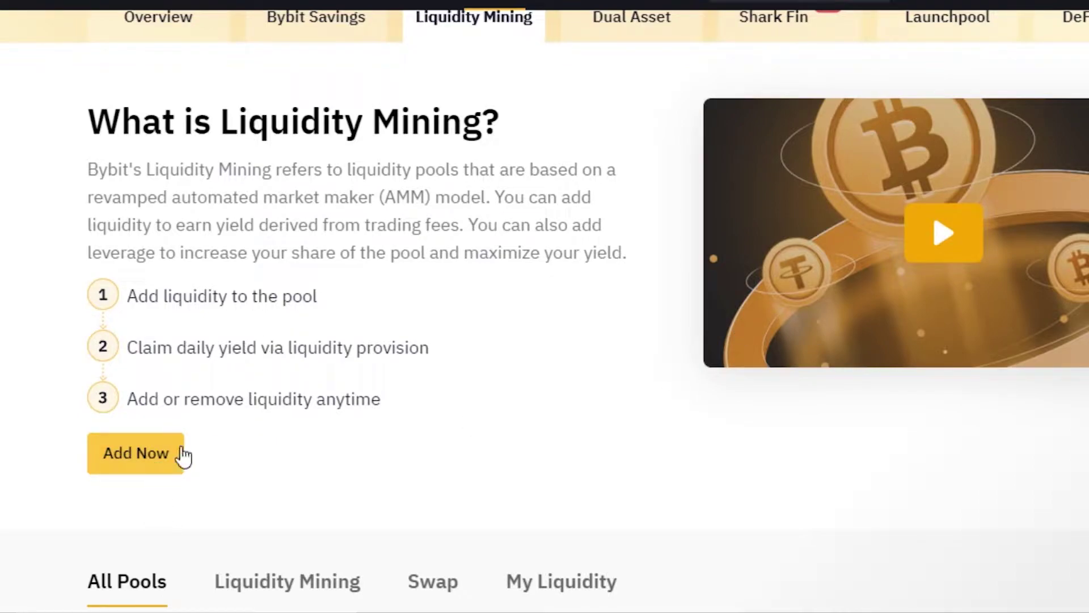
{"action": "scroll", "coordinate": [544, 340], "scroll_direction": "down", "scroll_amount": 5}
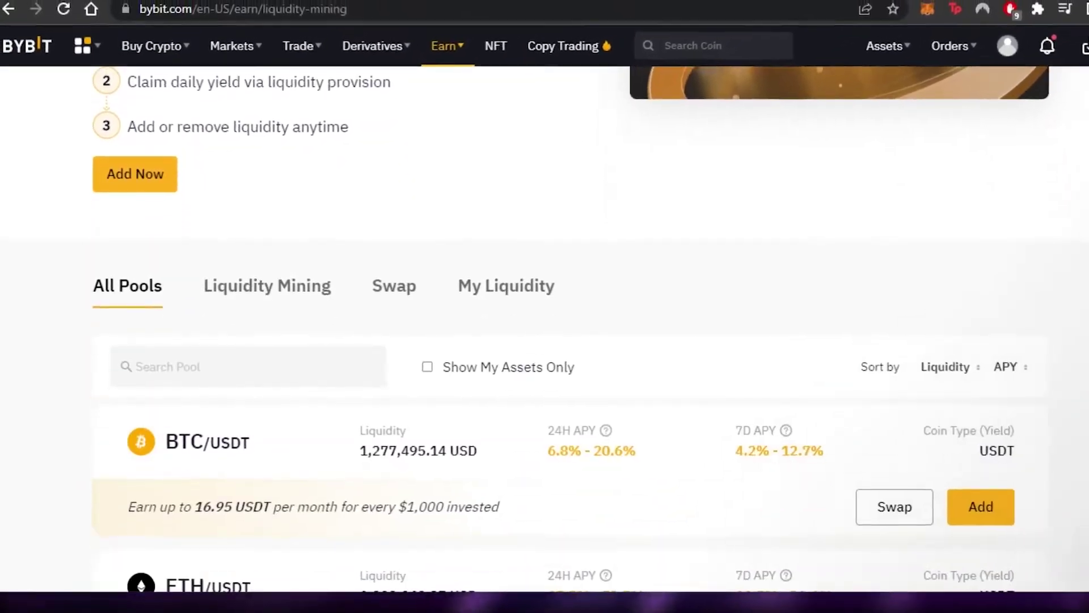
{"action": "scroll", "coordinate": [544, 340], "scroll_direction": "down", "scroll_amount": 3}
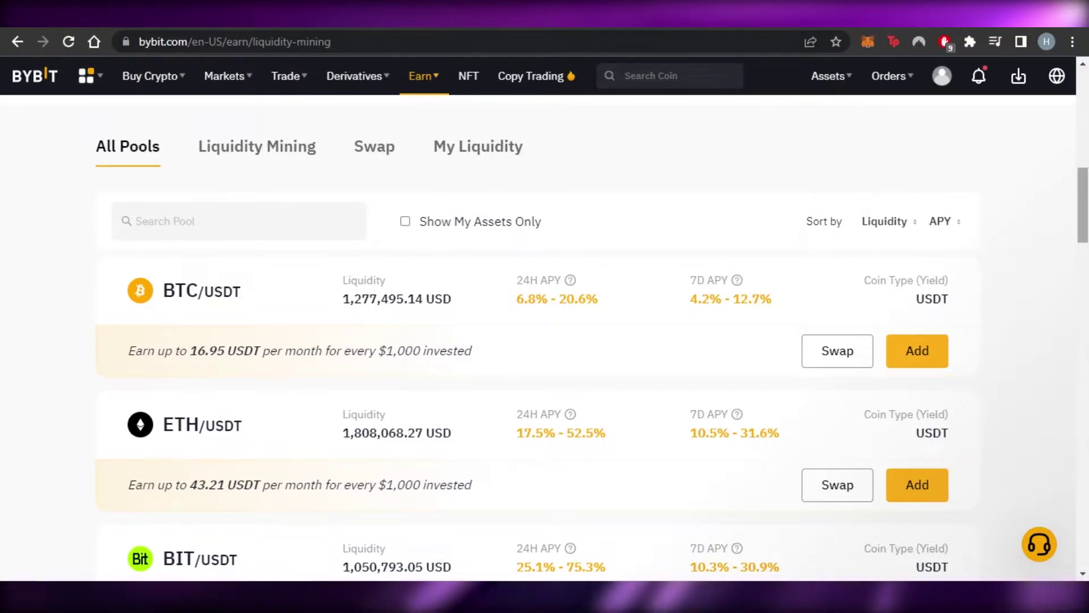
{"action": "scroll", "coordinate": [290, 271], "scroll_direction": "up", "scroll_amount": 6}
{"action": "scroll", "coordinate": [290, 271], "scroll_direction": "down", "scroll_amount": 6}
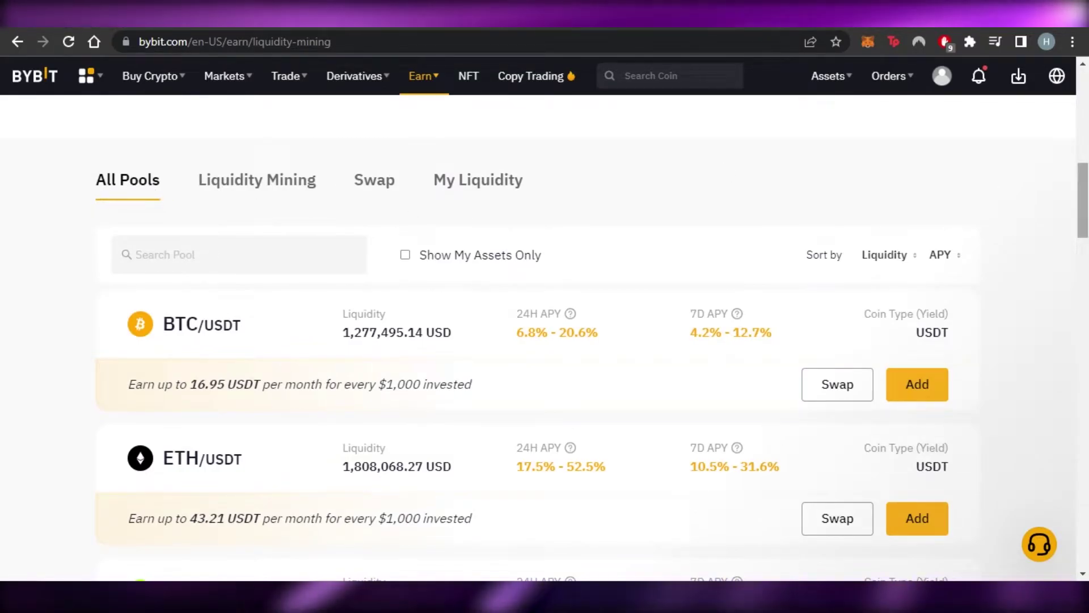
{"action": "scroll", "coordinate": [680, 504], "scroll_direction": "down", "scroll_amount": 10}
{"action": "scroll", "coordinate": [545, 341], "scroll_direction": "down", "scroll_amount": 5}
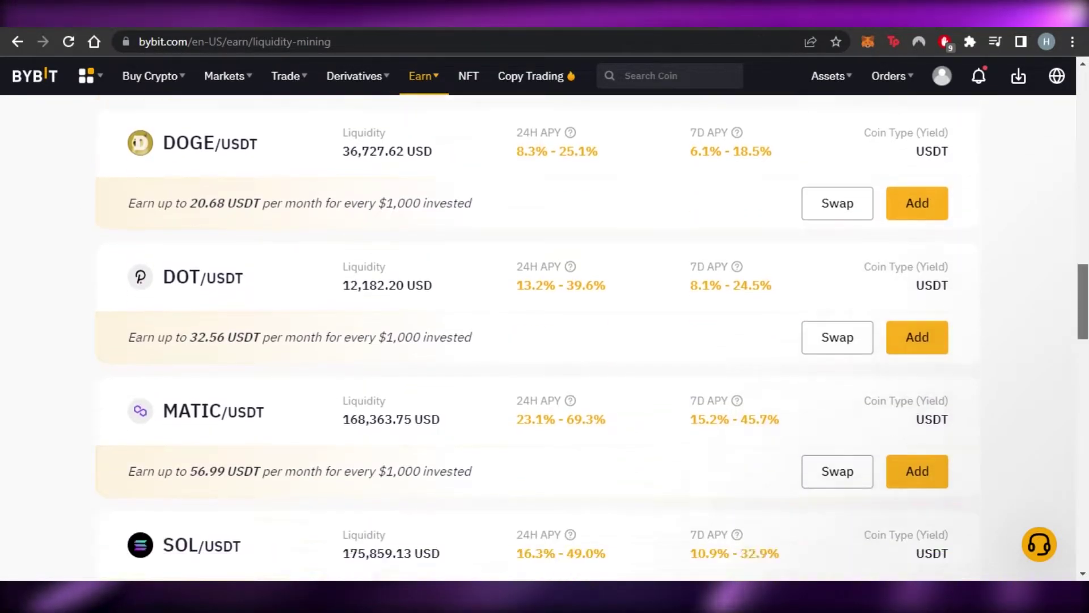
{"action": "scroll", "coordinate": [544, 341], "scroll_direction": "up", "scroll_amount": 12}
{"action": "scroll", "coordinate": [545, 341], "scroll_direction": "up", "scroll_amount": 4}
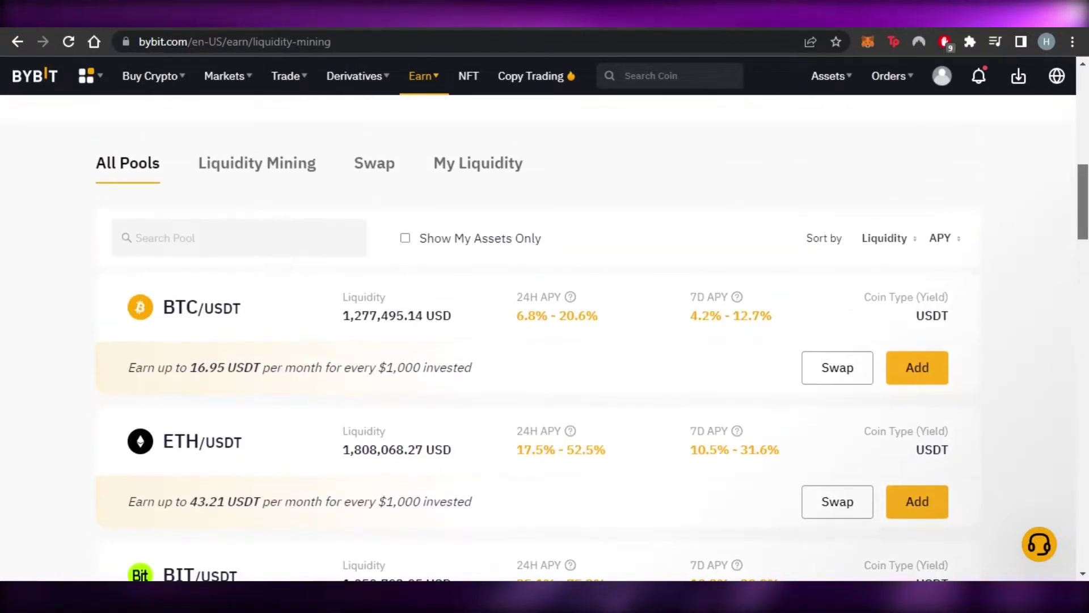
{"action": "scroll", "coordinate": [544, 341], "scroll_direction": "down", "scroll_amount": 1}
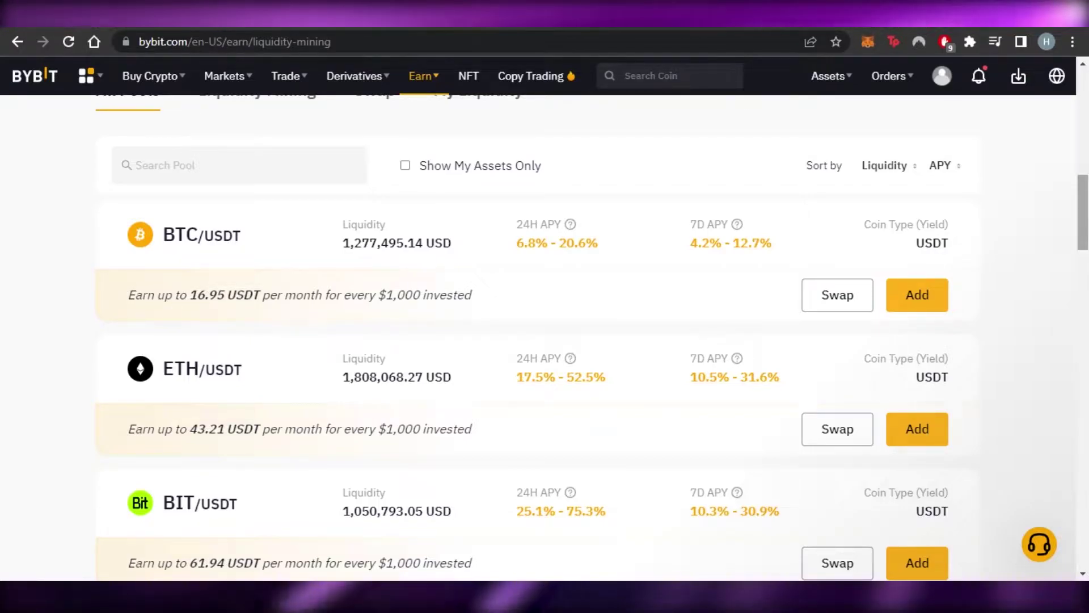
{"action": "scroll", "coordinate": [544, 340], "scroll_direction": "down", "scroll_amount": 10}
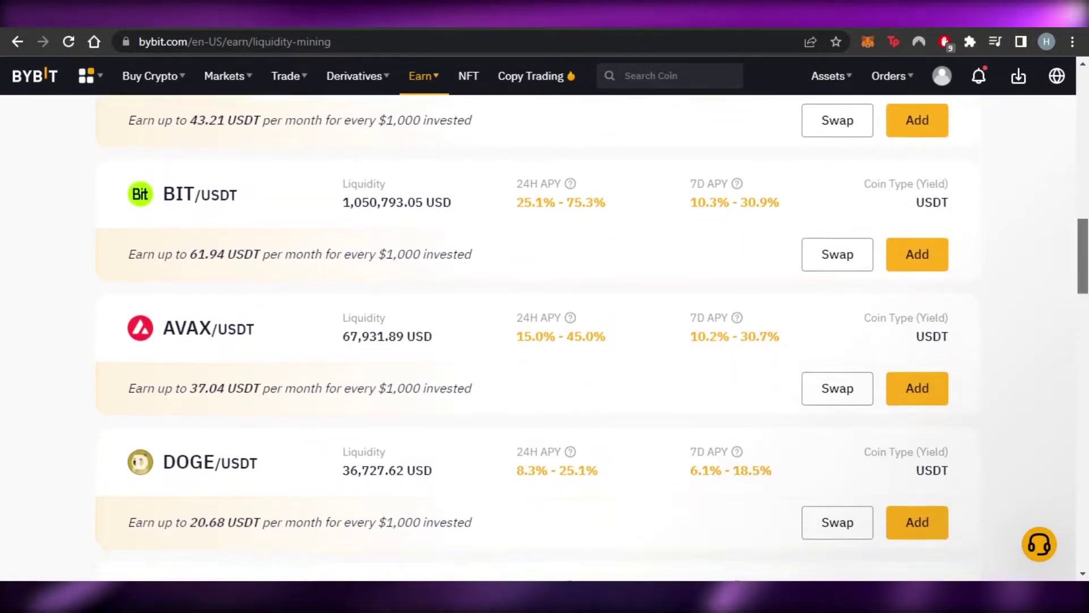
{"action": "scroll", "coordinate": [544, 341], "scroll_direction": "up", "scroll_amount": 13}
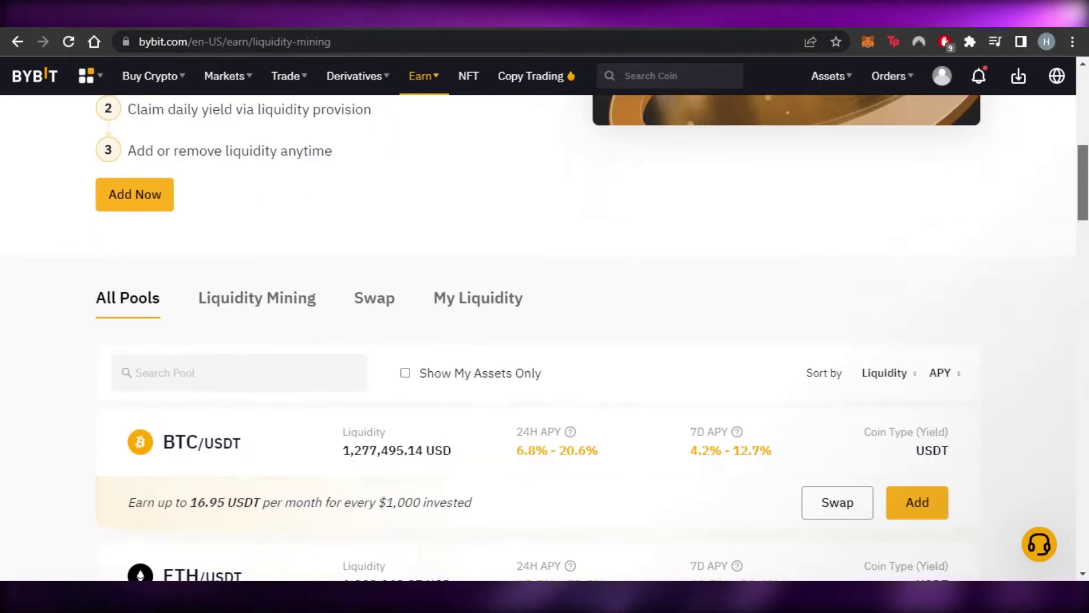
{"action": "scroll", "coordinate": [545, 340], "scroll_direction": "down", "scroll_amount": 3}
{"action": "scroll", "coordinate": [545, 341], "scroll_direction": "up", "scroll_amount": 1}
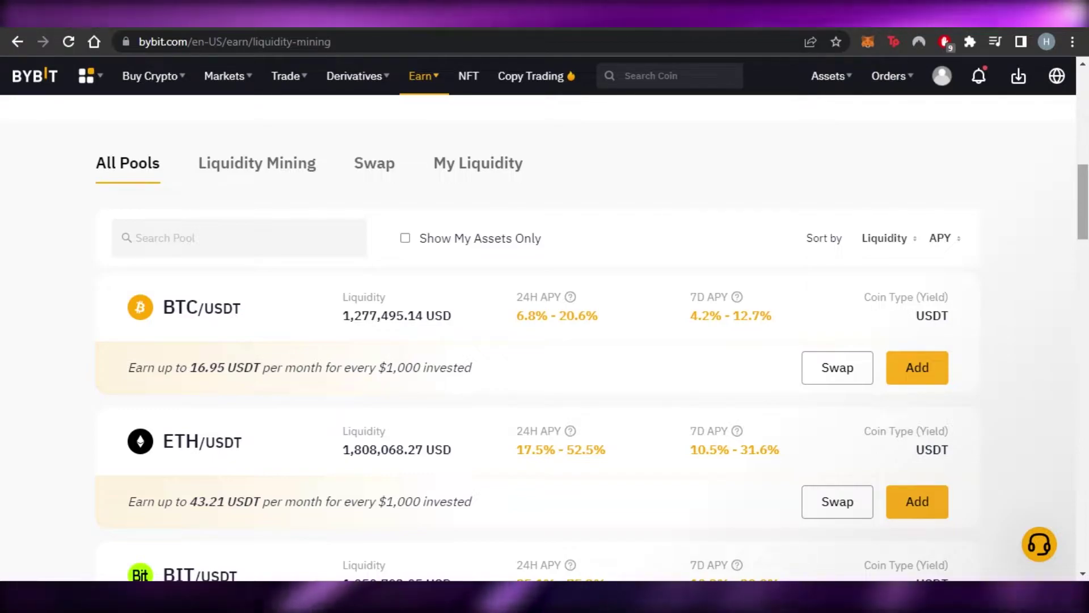
{"action": "scroll", "coordinate": [544, 340], "scroll_direction": "down", "scroll_amount": 1}
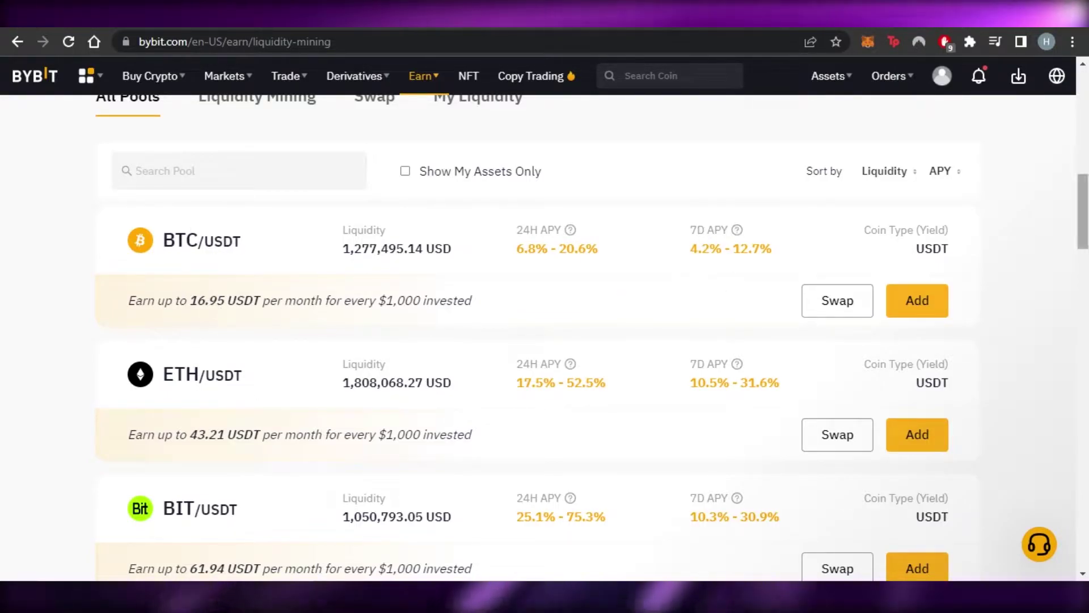
{"action": "left_click_drag", "start_coordinate": [1082, 210], "coordinate": [1083, 270]}
{"action": "scroll", "coordinate": [545, 334], "scroll_direction": "down", "scroll_amount": 2}
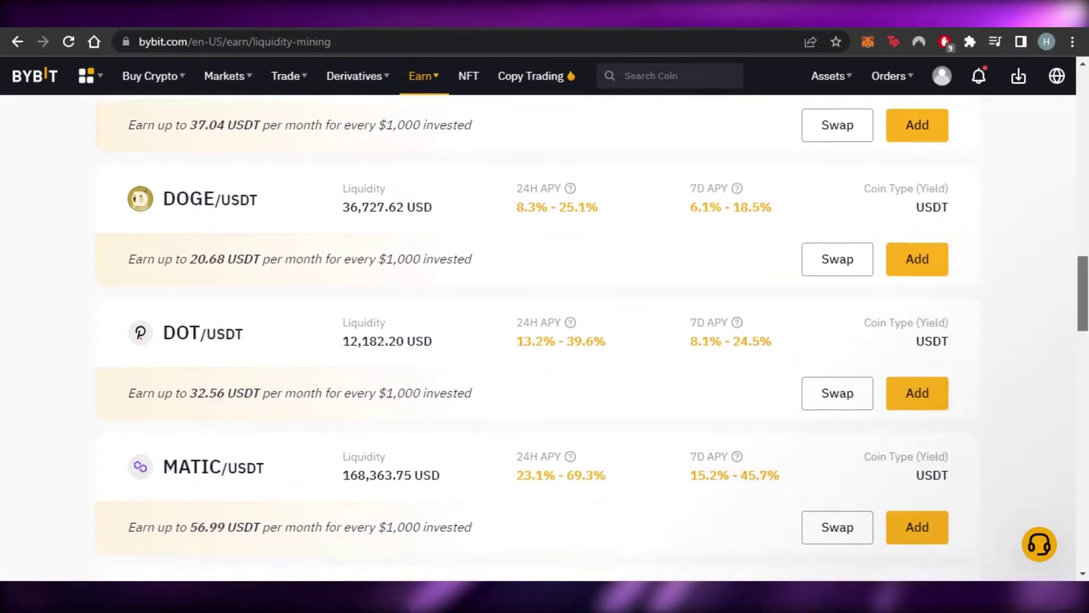
{"action": "scroll", "coordinate": [545, 334], "scroll_direction": "up", "scroll_amount": 12}
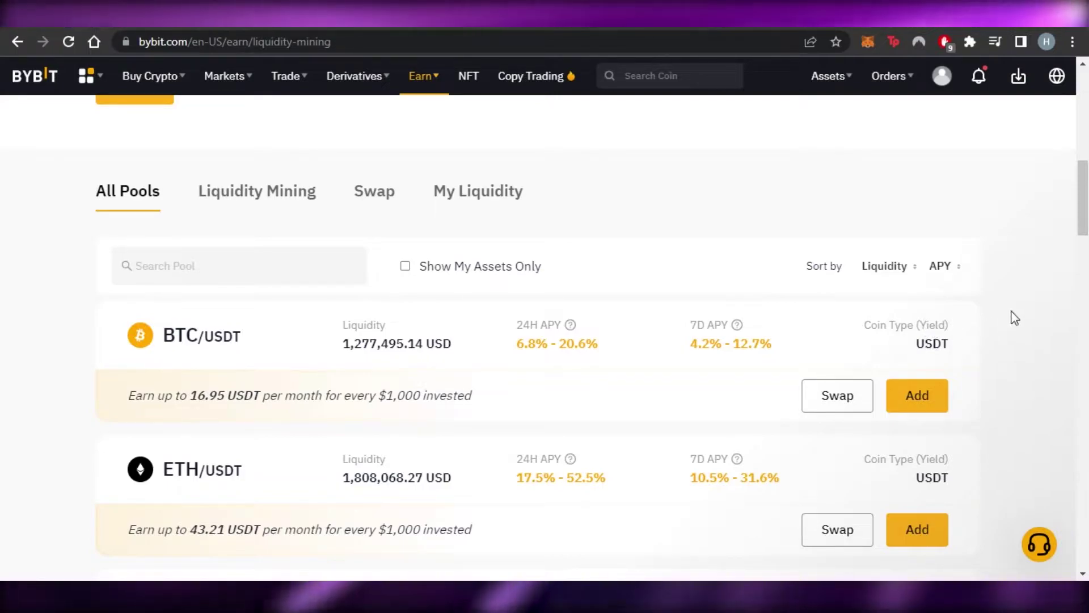
{"action": "scroll", "coordinate": [1013, 307], "scroll_direction": "down", "scroll_amount": 4}
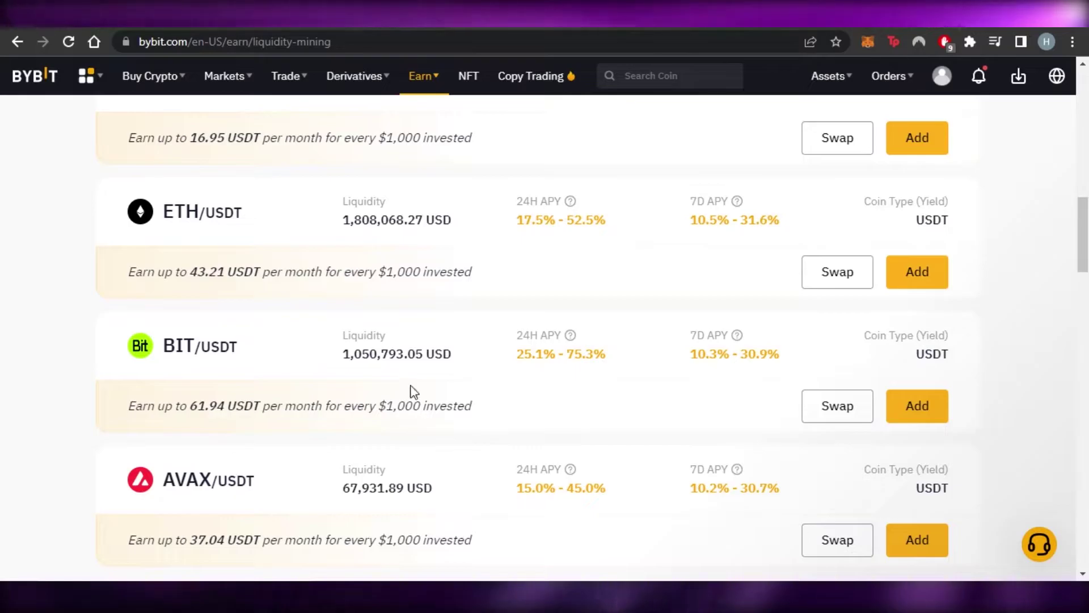
{"action": "scroll", "coordinate": [545, 341], "scroll_direction": "down", "scroll_amount": 7}
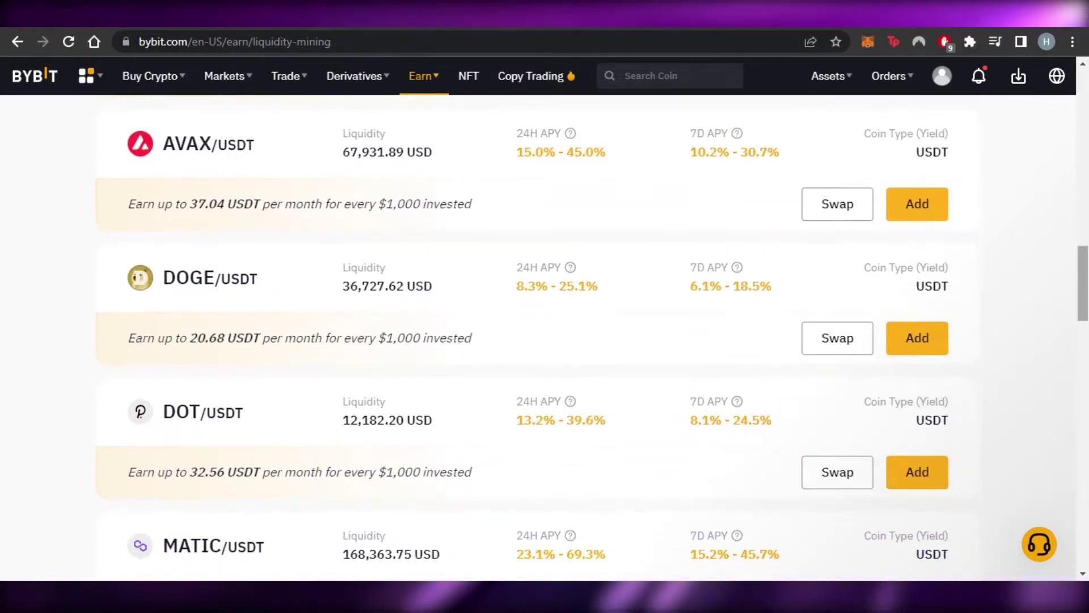
{"action": "scroll", "coordinate": [544, 340], "scroll_direction": "up", "scroll_amount": 2}
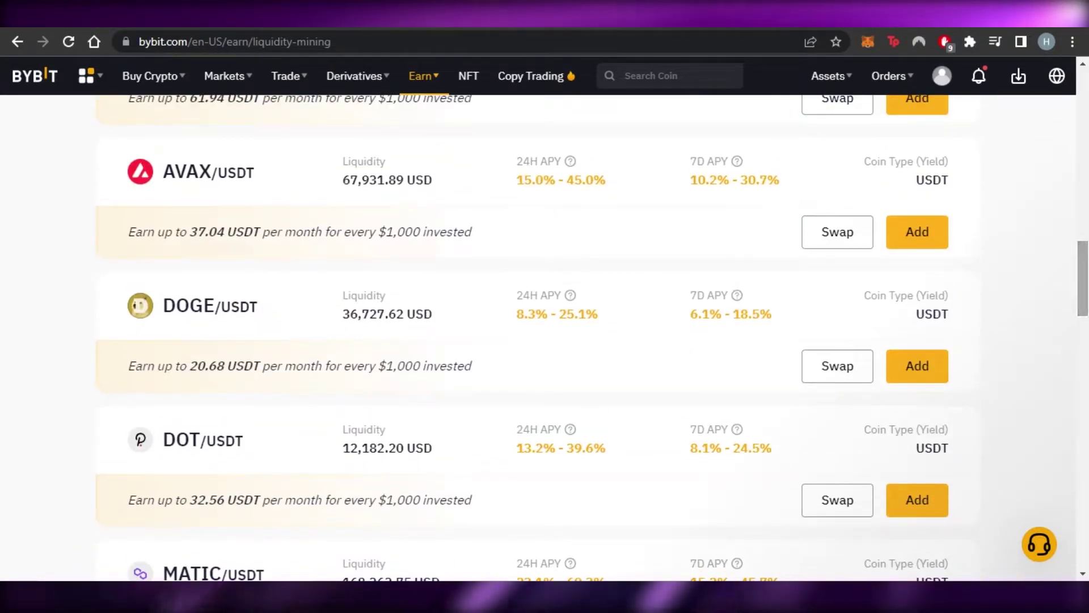
{"action": "scroll", "coordinate": [1087, 215], "scroll_direction": "up", "scroll_amount": 9}
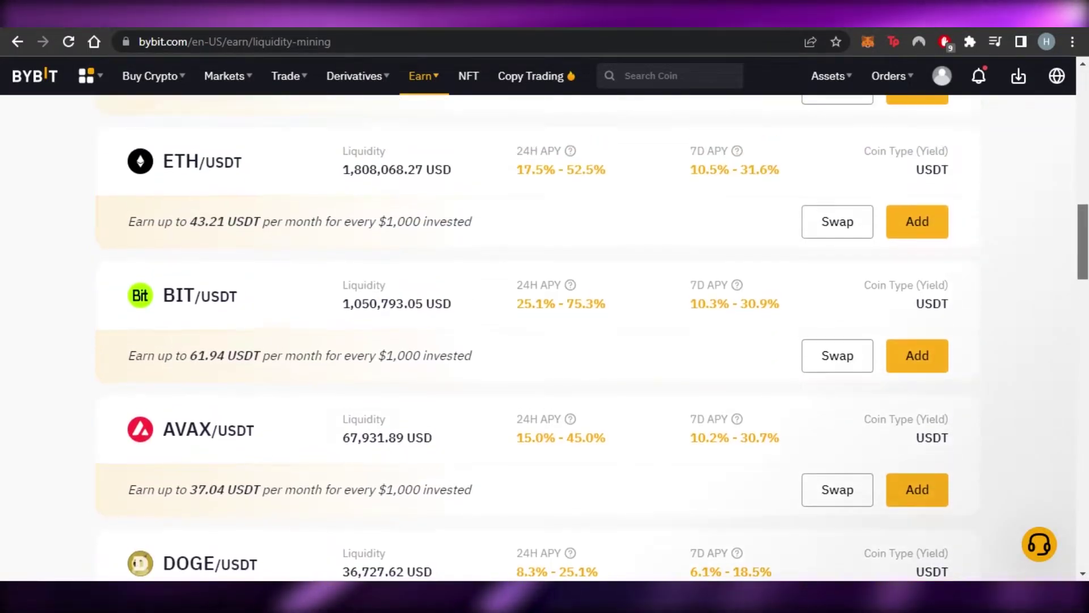
{"action": "scroll", "coordinate": [1086, 215], "scroll_direction": "down", "scroll_amount": 2}
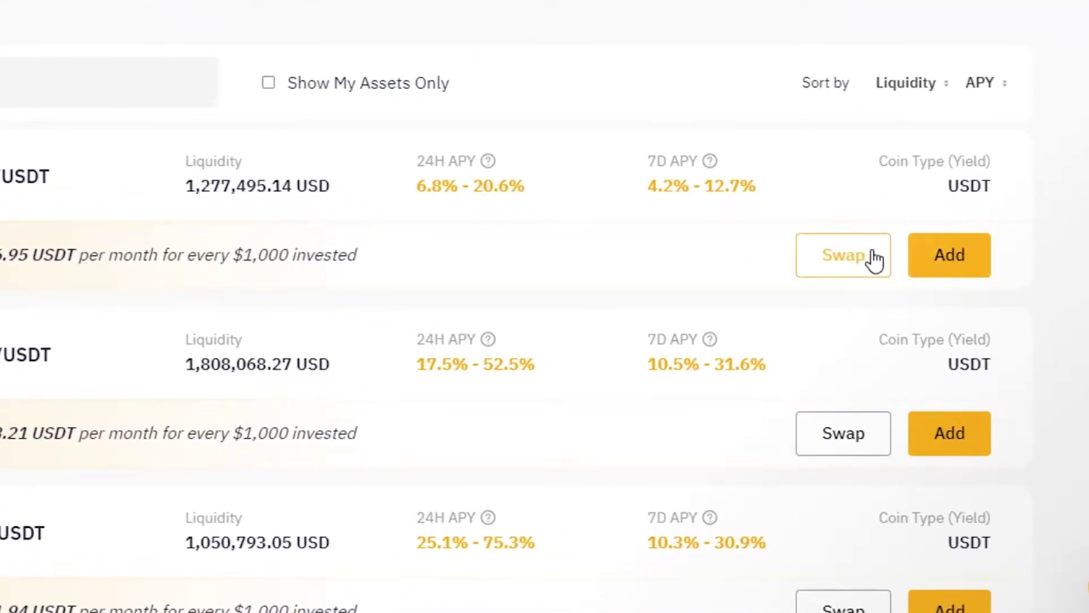
- Open the BTC/USDT swap form and enter a BTC amount, correcting the over-limit value
{"action": "left_click", "coordinate": [845, 256]}
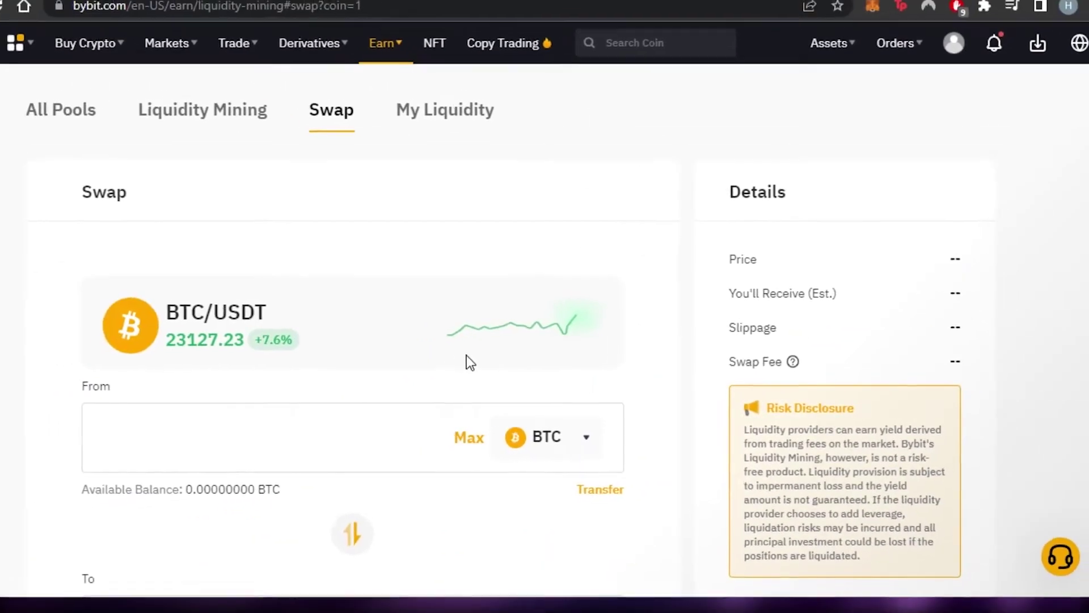
{"action": "scroll", "coordinate": [1078, 290], "scroll_direction": "down", "scroll_amount": 6}
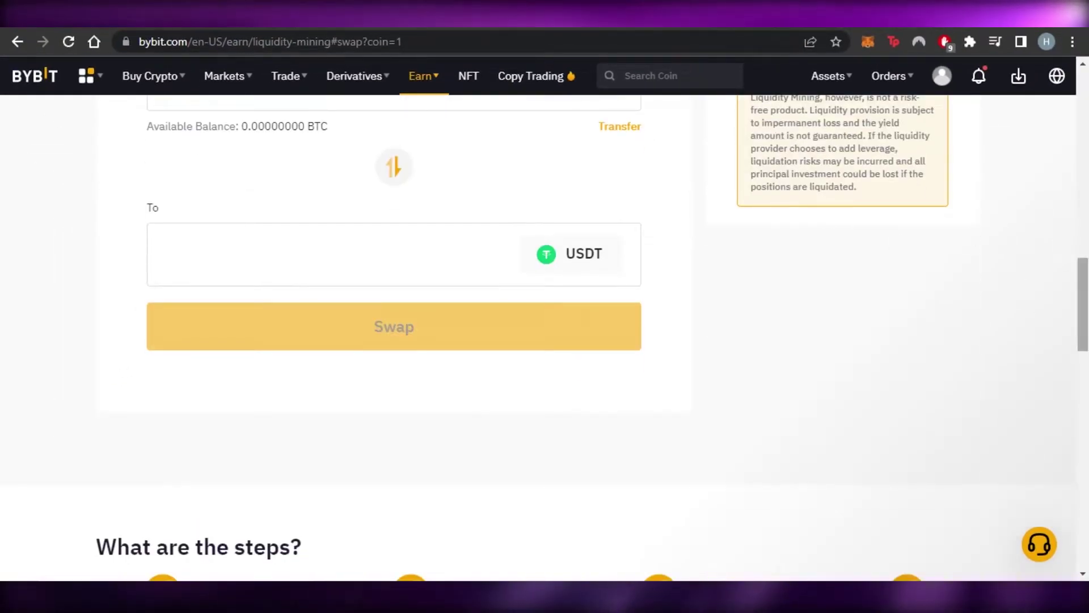
{"action": "scroll", "coordinate": [1055, 246], "scroll_direction": "up", "scroll_amount": 4}
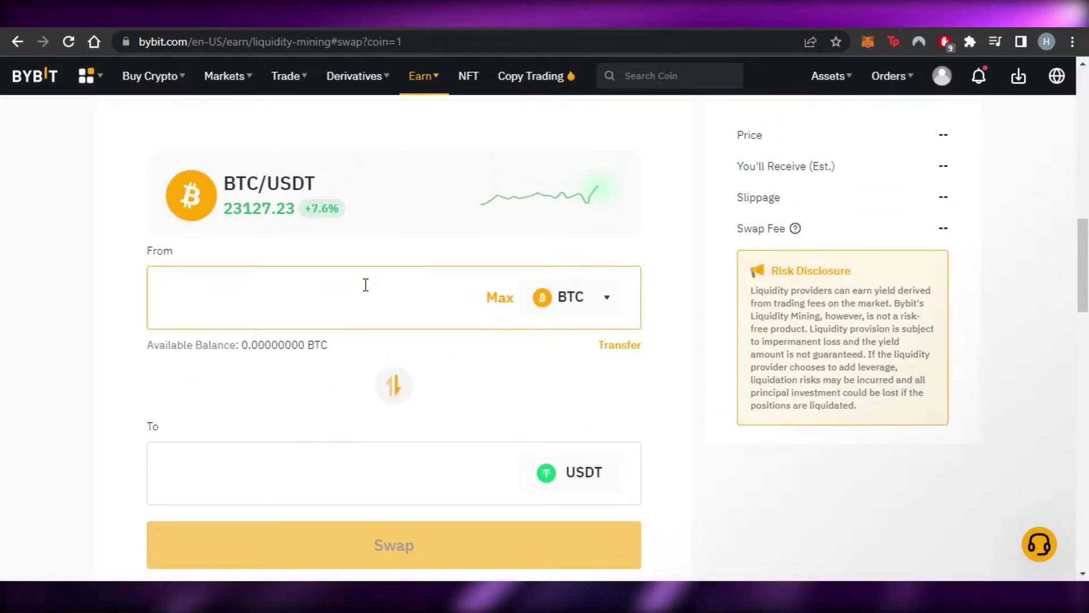
{"action": "type", "text": "2"}
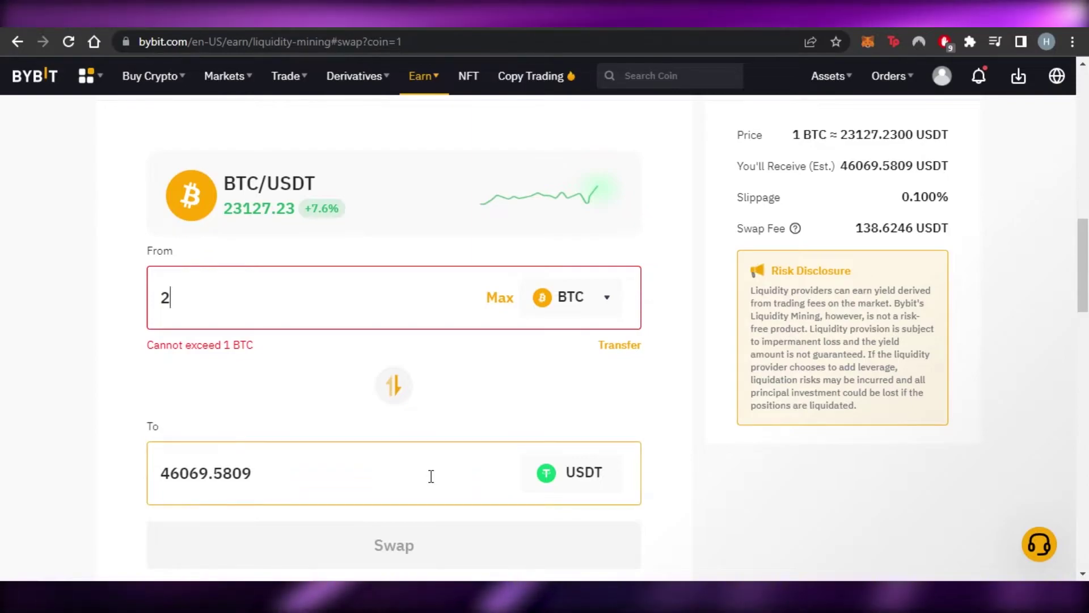
{"action": "key", "text": "BackSpace"}
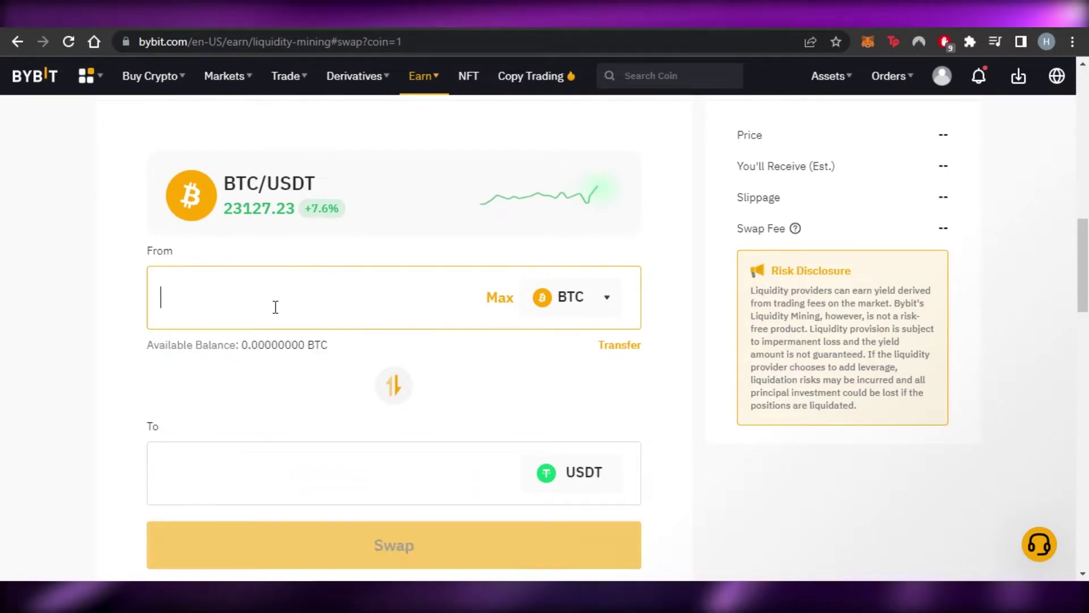
{"action": "type", "text": "1"}
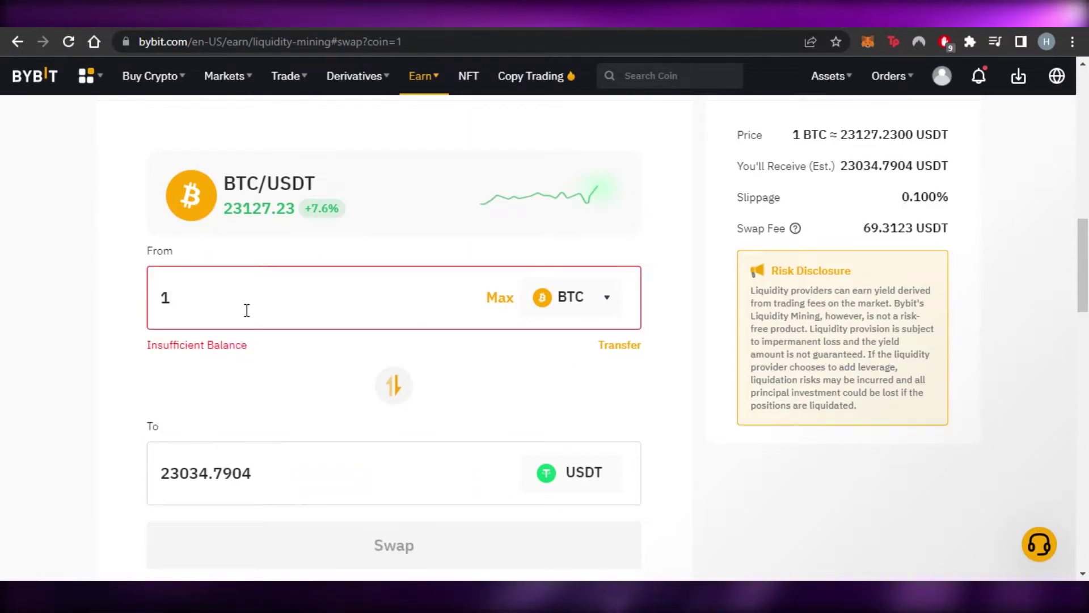
- Switch the From coin to DOGE and enter 100, quoting about 6.6160 USDT received
{"action": "left_click", "coordinate": [593, 301]}
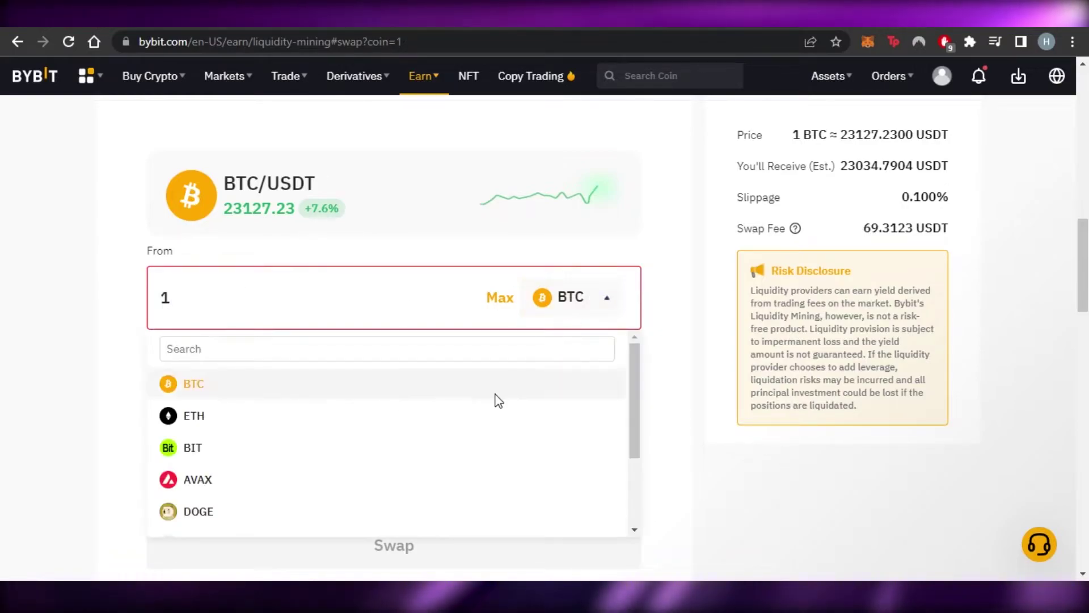
{"action": "left_click", "coordinate": [244, 511]}
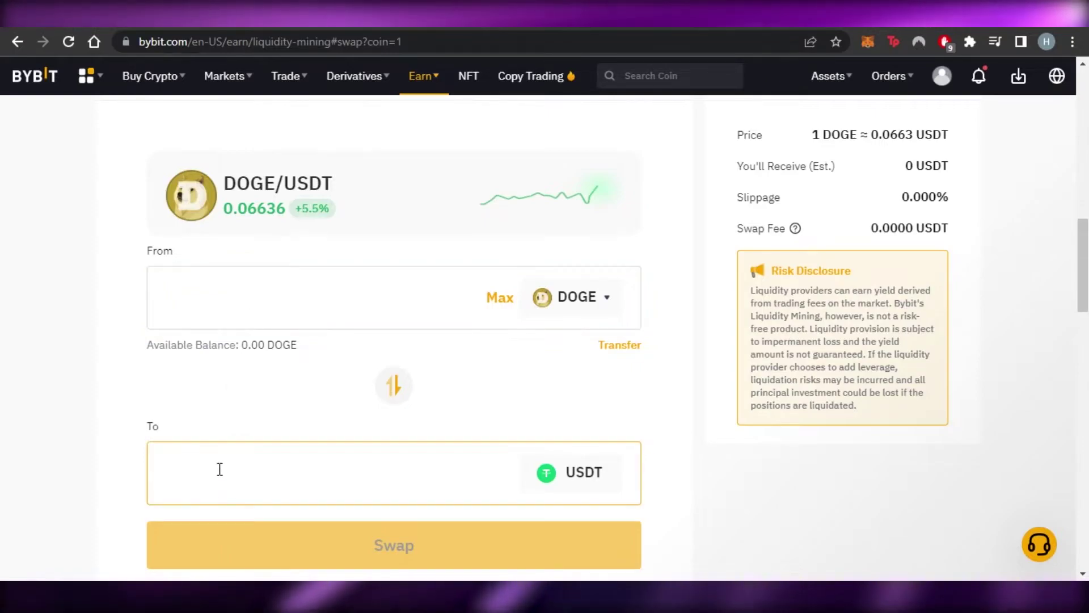
{"action": "left_click", "coordinate": [214, 311]}
{"action": "type", "text": "100"}
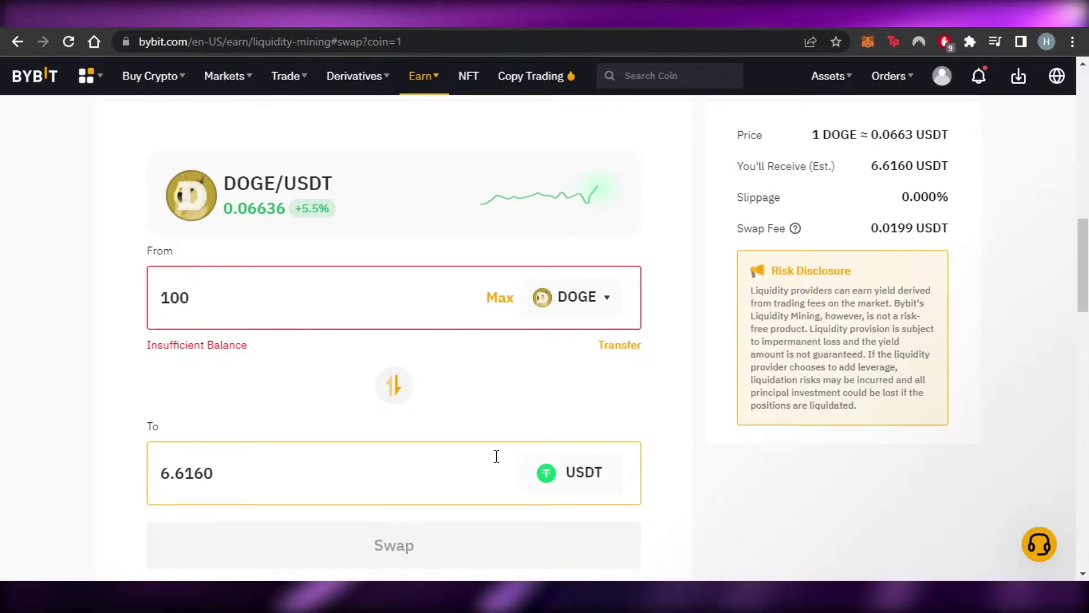
{"action": "scroll", "coordinate": [498, 457], "scroll_direction": "up", "scroll_amount": 3}
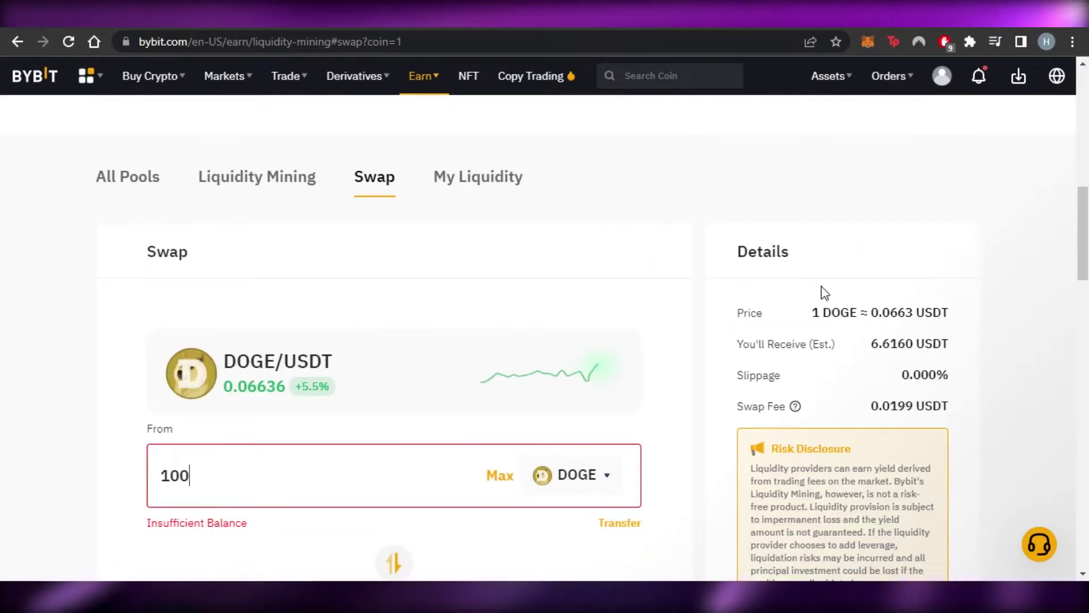
{"action": "scroll", "coordinate": [936, 274], "scroll_direction": "down", "scroll_amount": 1}
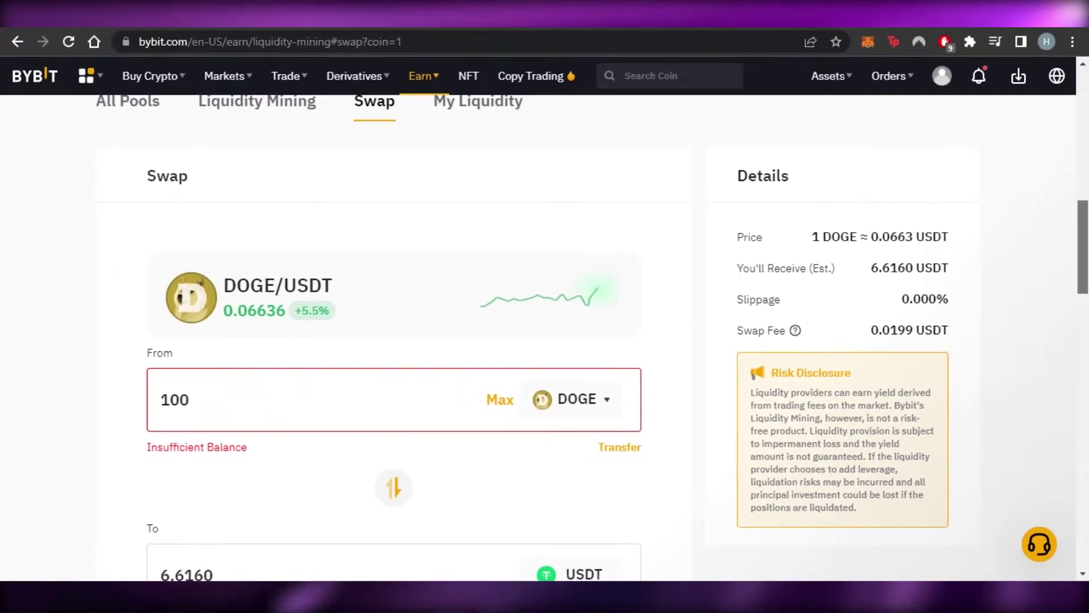
{"action": "scroll", "coordinate": [375, 341], "scroll_direction": "up", "scroll_amount": 5}
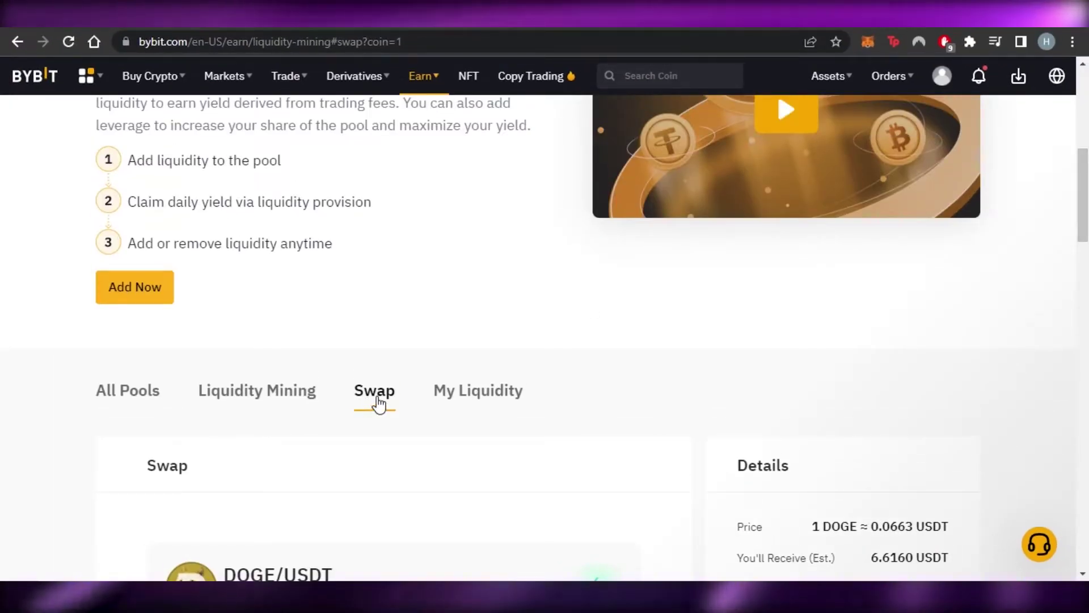
- Open All Pools, try adding to BTC/USDT via Verify Now, then scroll to AVAX/USDT and DOGE/USDT
{"action": "left_click", "coordinate": [118, 392]}
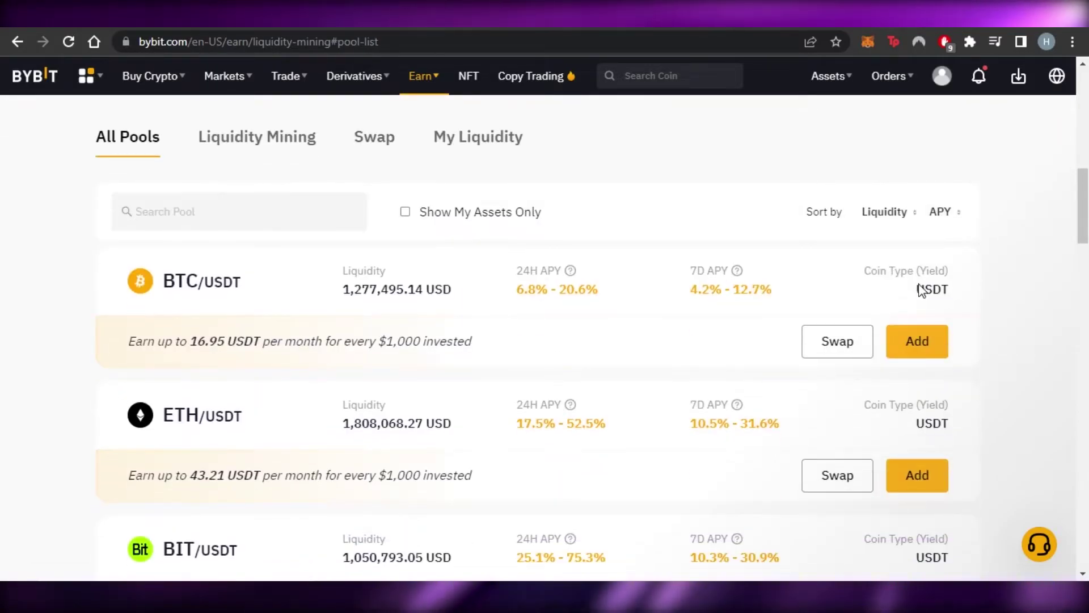
{"action": "left_click", "coordinate": [936, 341]}
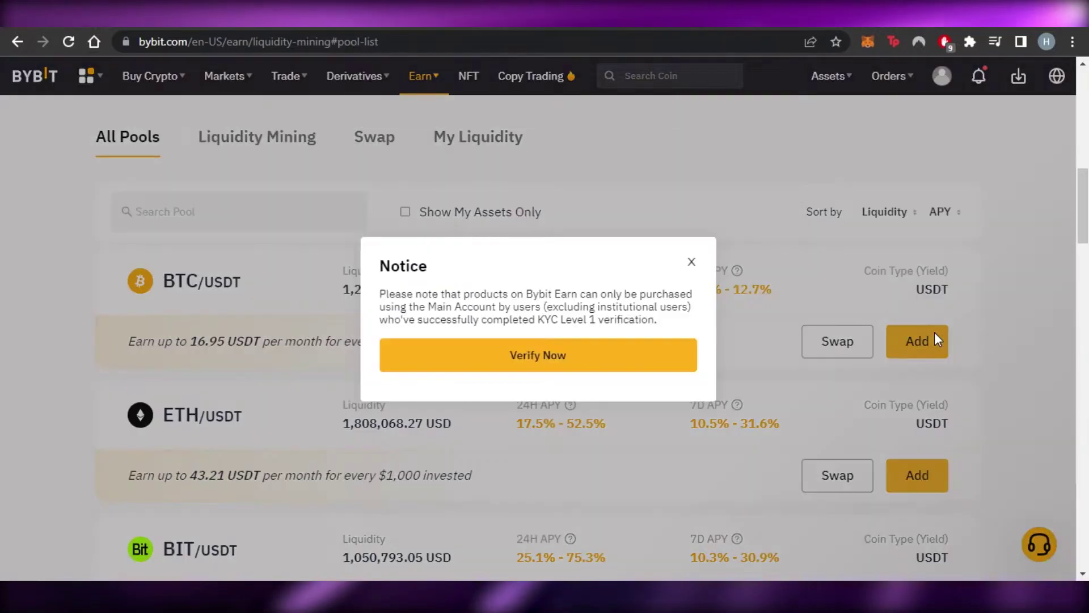
{"action": "left_click", "coordinate": [571, 358]}
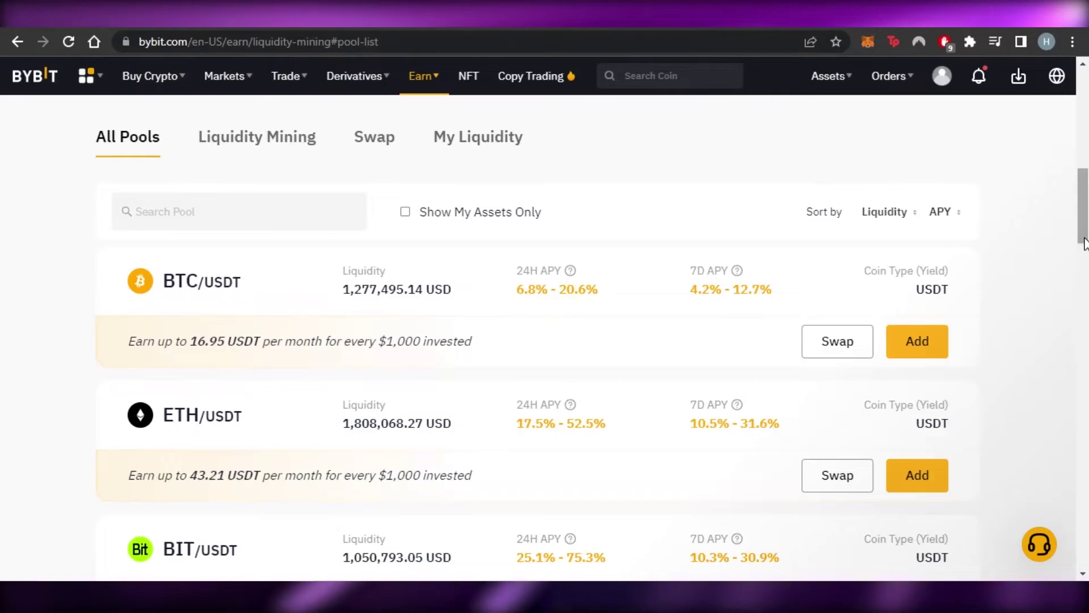
{"action": "scroll", "coordinate": [1085, 244], "scroll_direction": "down", "scroll_amount": 5}
{"action": "scroll", "coordinate": [1084, 244], "scroll_direction": "up", "scroll_amount": 7}
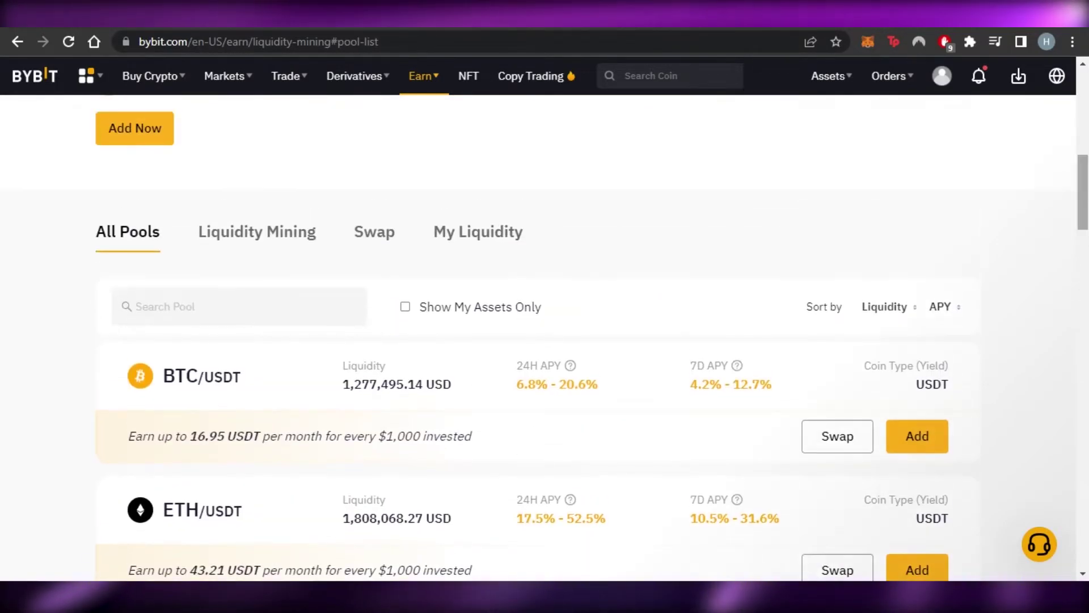
{"action": "scroll", "coordinate": [538, 337], "scroll_direction": "up", "scroll_amount": 3}
{"action": "scroll", "coordinate": [538, 338], "scroll_direction": "down", "scroll_amount": 5}
- Open the Liquidity Mining form, select the BTC/USDT pool and choose Add USDT (50 USDT minimum)
{"action": "scroll", "coordinate": [538, 337], "scroll_direction": "down", "scroll_amount": 5}
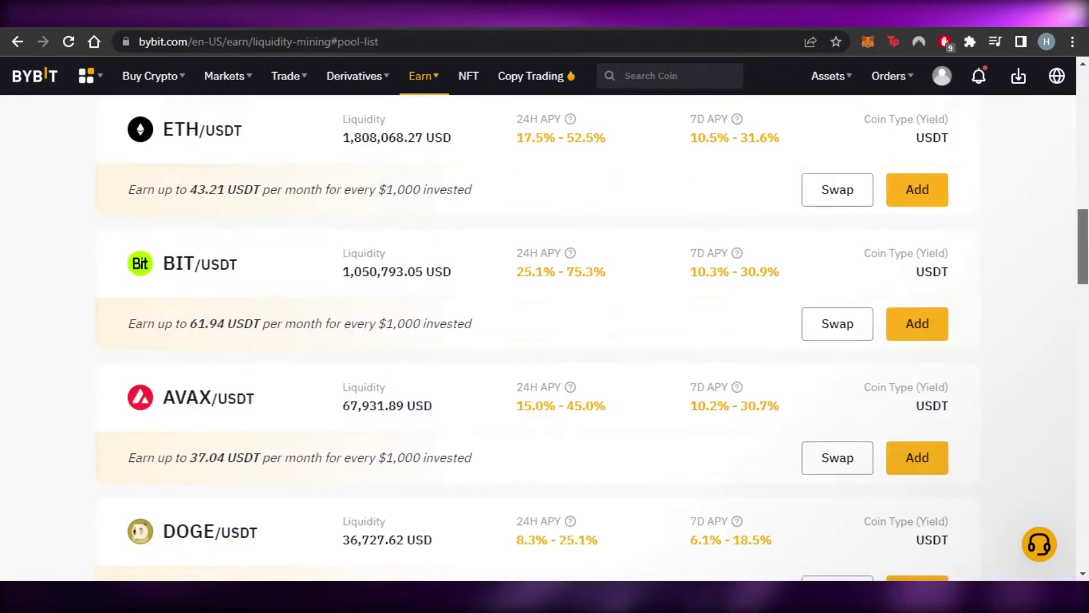
{"action": "scroll", "coordinate": [538, 338], "scroll_direction": "up", "scroll_amount": 8}
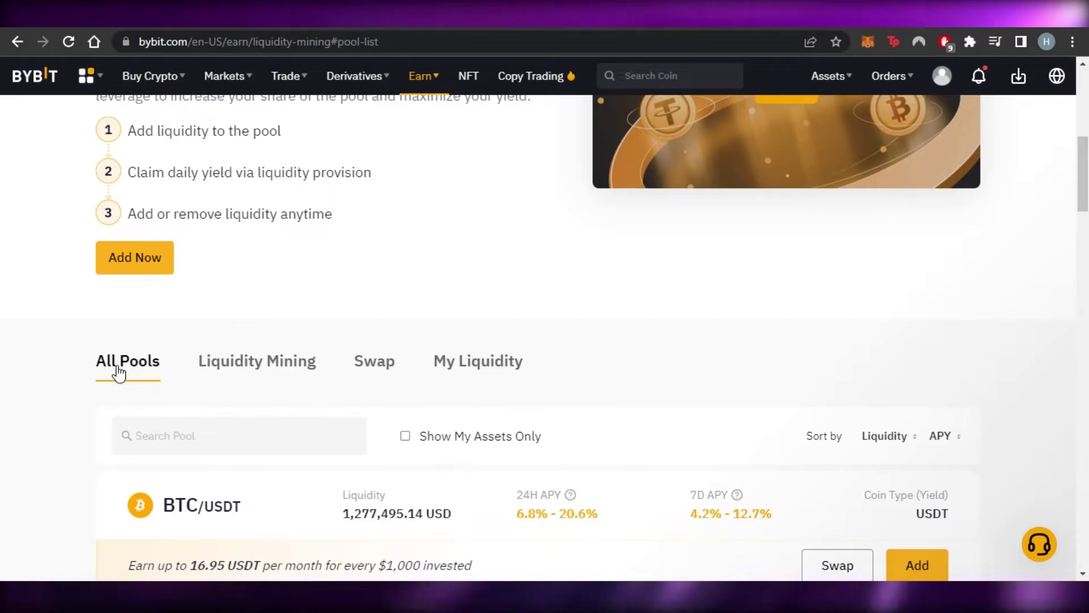
{"action": "left_click", "coordinate": [271, 361]}
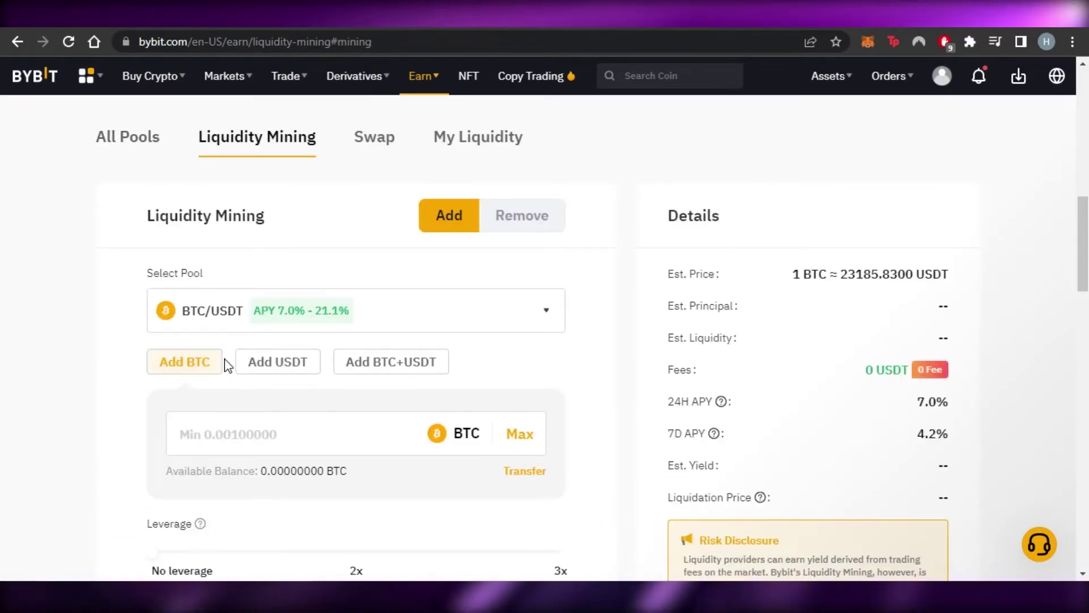
{"action": "scroll", "coordinate": [809, 227], "scroll_direction": "down", "scroll_amount": 1}
{"action": "scroll", "coordinate": [545, 335], "scroll_direction": "down", "scroll_amount": 1}
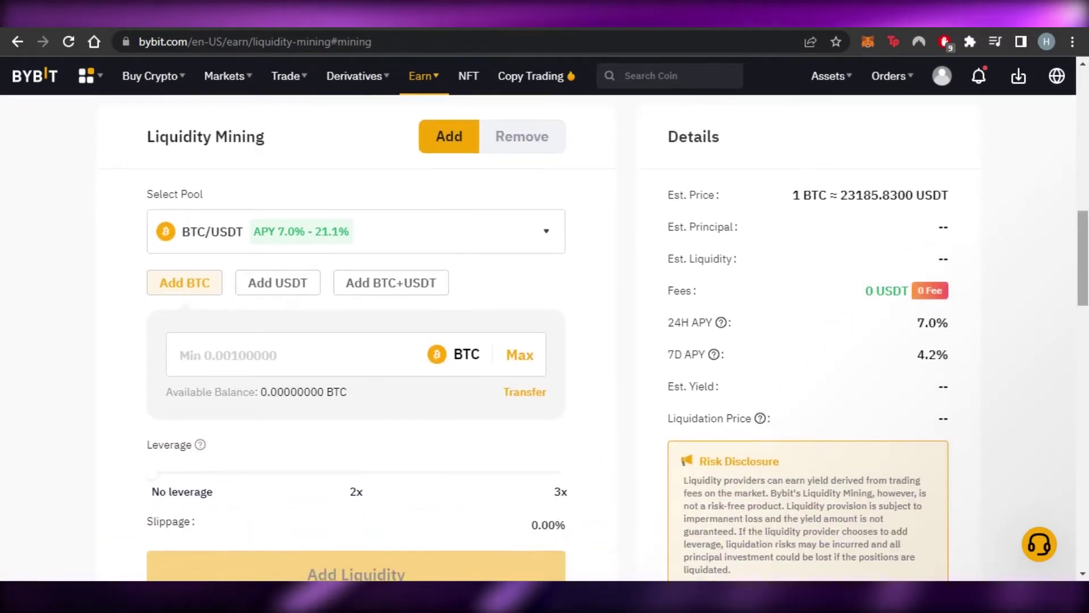
{"action": "scroll", "coordinate": [545, 335], "scroll_direction": "up", "scroll_amount": 1}
{"action": "scroll", "coordinate": [544, 334], "scroll_direction": "down", "scroll_amount": 1}
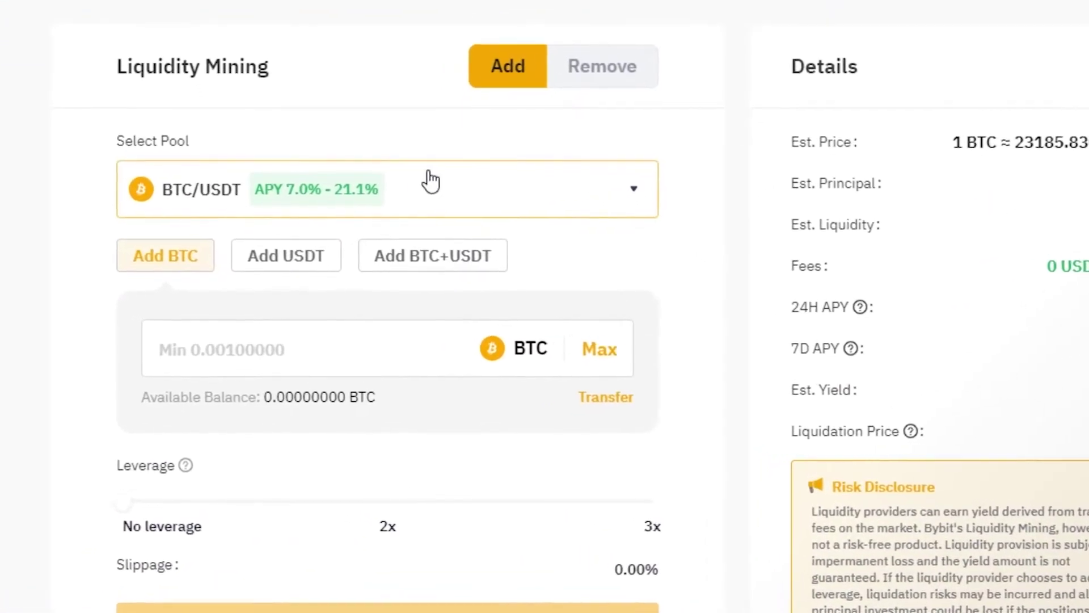
{"action": "left_click", "coordinate": [458, 193]}
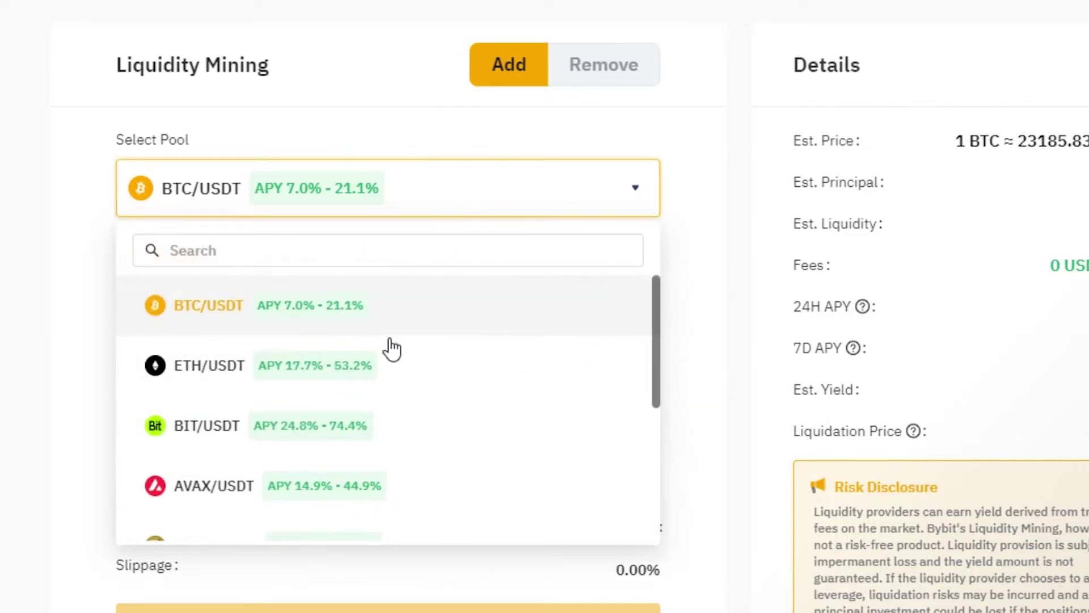
{"action": "left_click", "coordinate": [176, 297]}
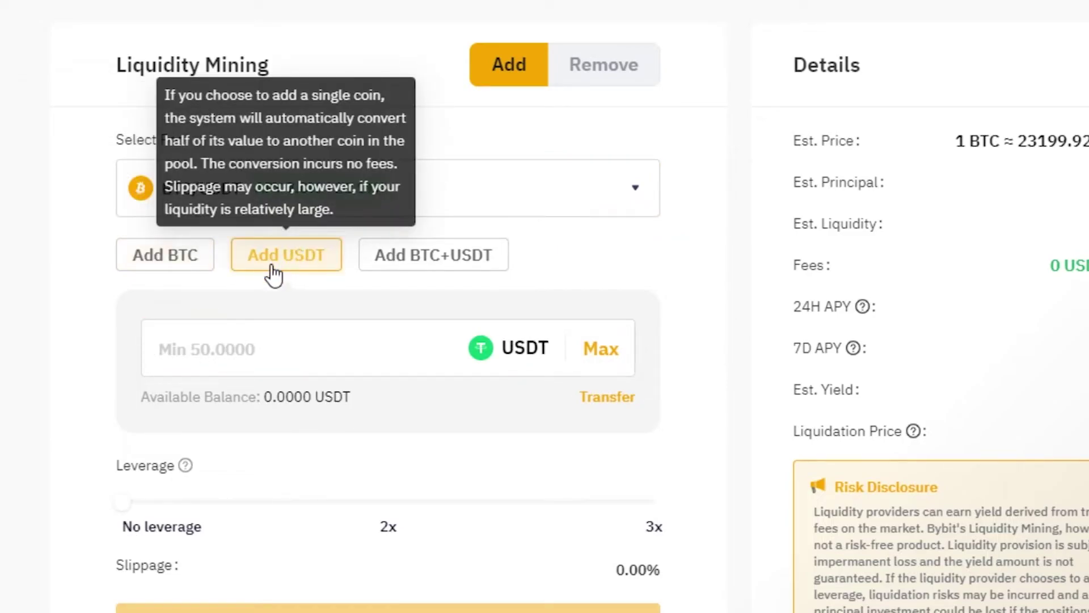
- Enter 100 USDT at 2x leverage, giving 200 USD liquidity and 1.1591 USDT monthly yield
{"action": "left_click", "coordinate": [238, 362]}
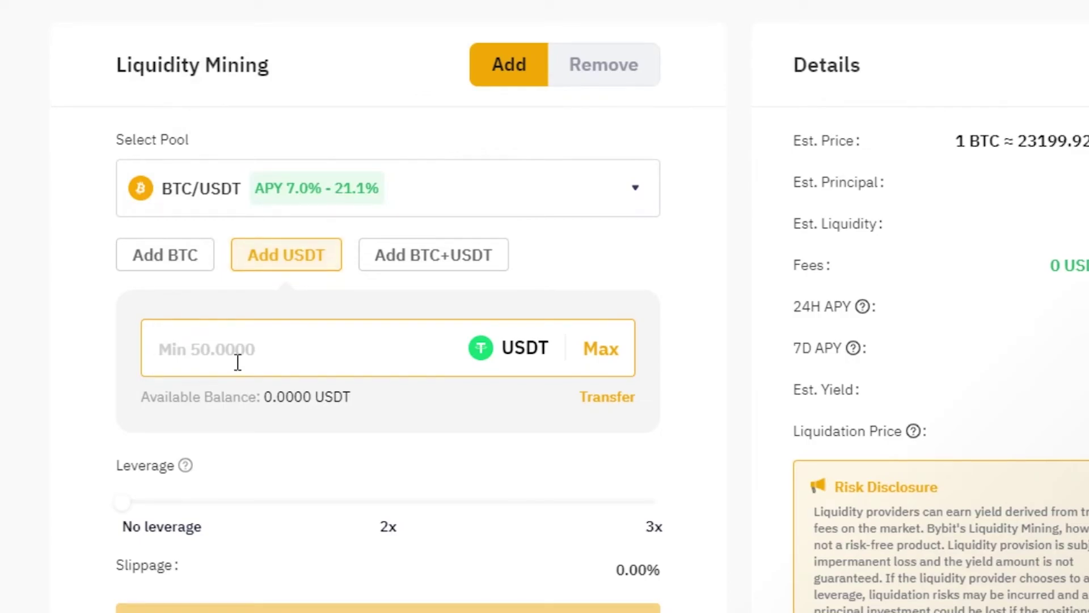
{"action": "type", "text": "100"}
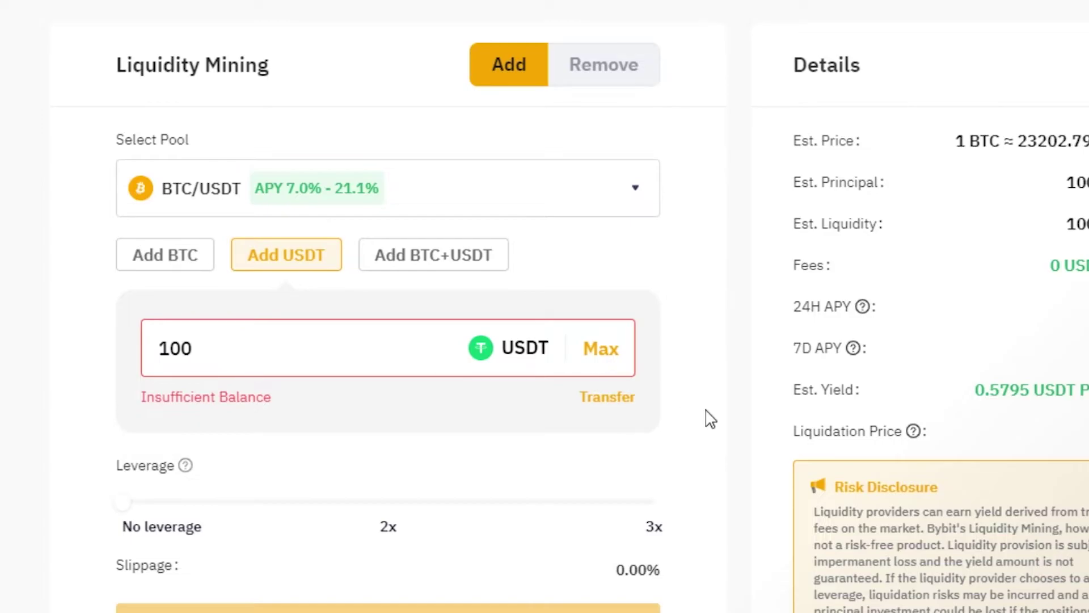
{"action": "scroll", "coordinate": [545, 306], "scroll_direction": "down", "scroll_amount": 5}
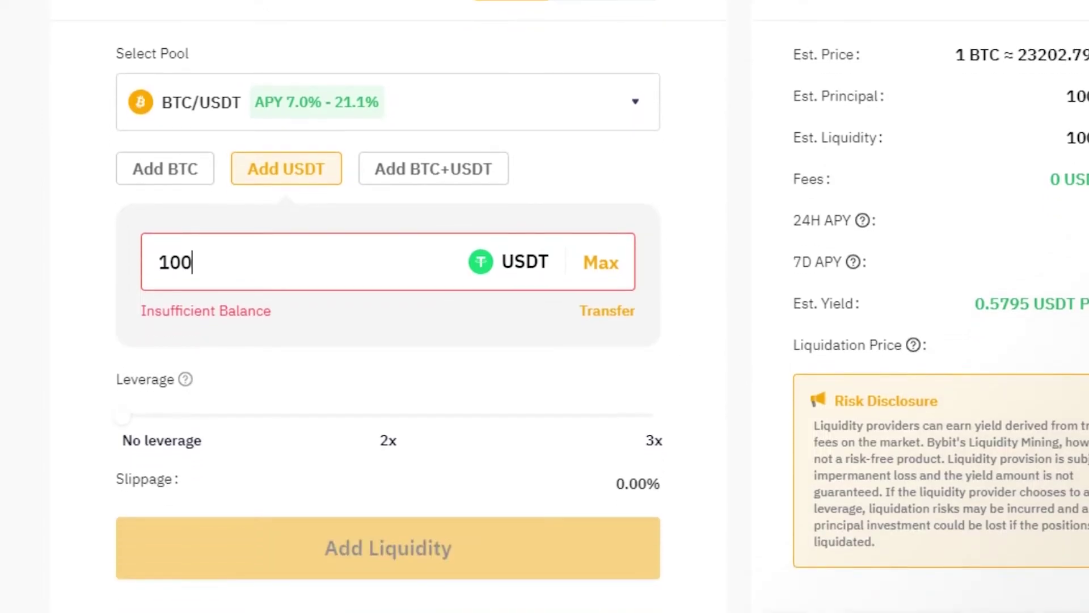
{"action": "scroll", "coordinate": [545, 306], "scroll_direction": "down", "scroll_amount": 3}
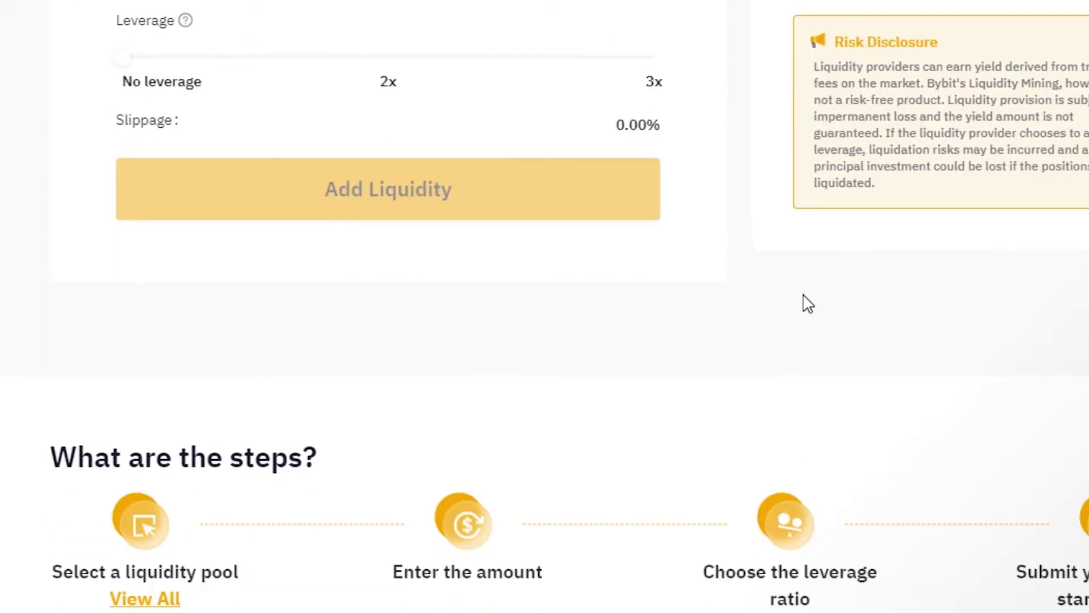
{"action": "mouse_move", "coordinate": [121, 57]}
{"action": "left_click", "coordinate": [321, 58]}
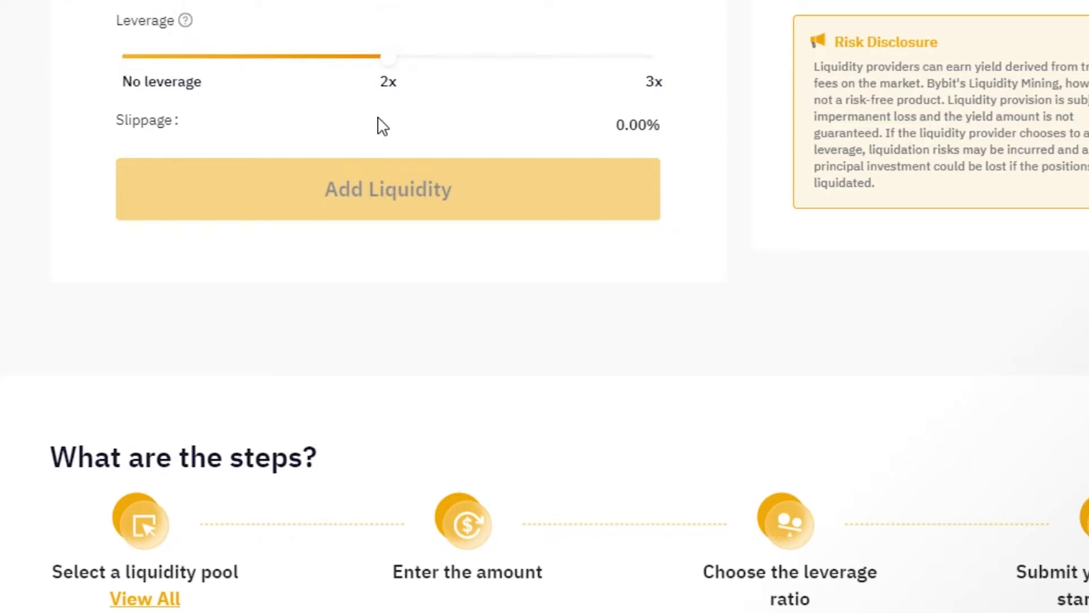
{"action": "scroll", "coordinate": [678, 118], "scroll_direction": "up", "scroll_amount": 12}
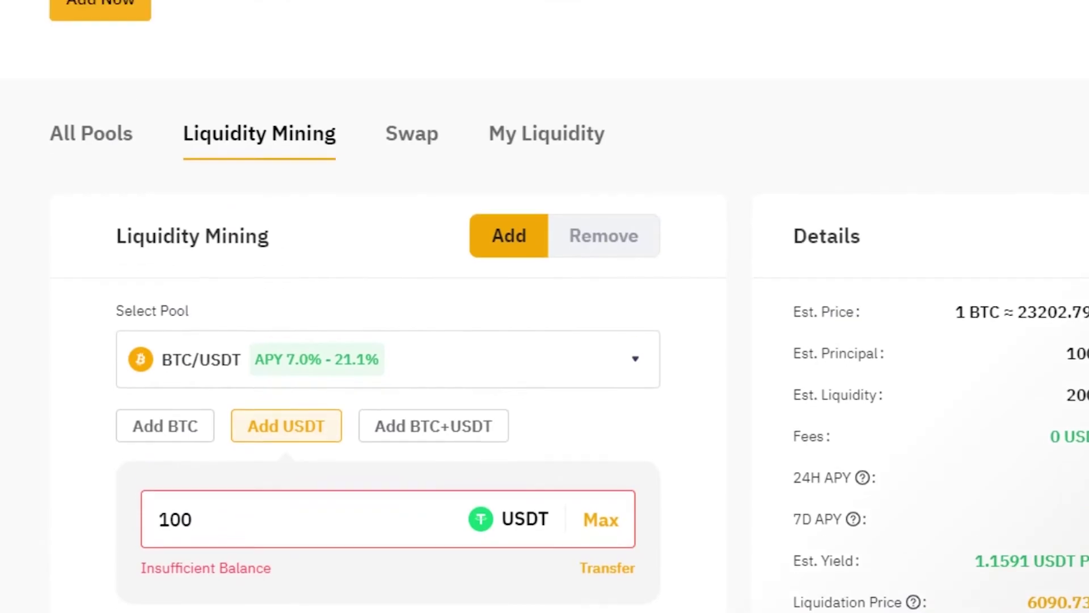
{"action": "scroll", "coordinate": [678, 118], "scroll_direction": "down", "scroll_amount": 2}
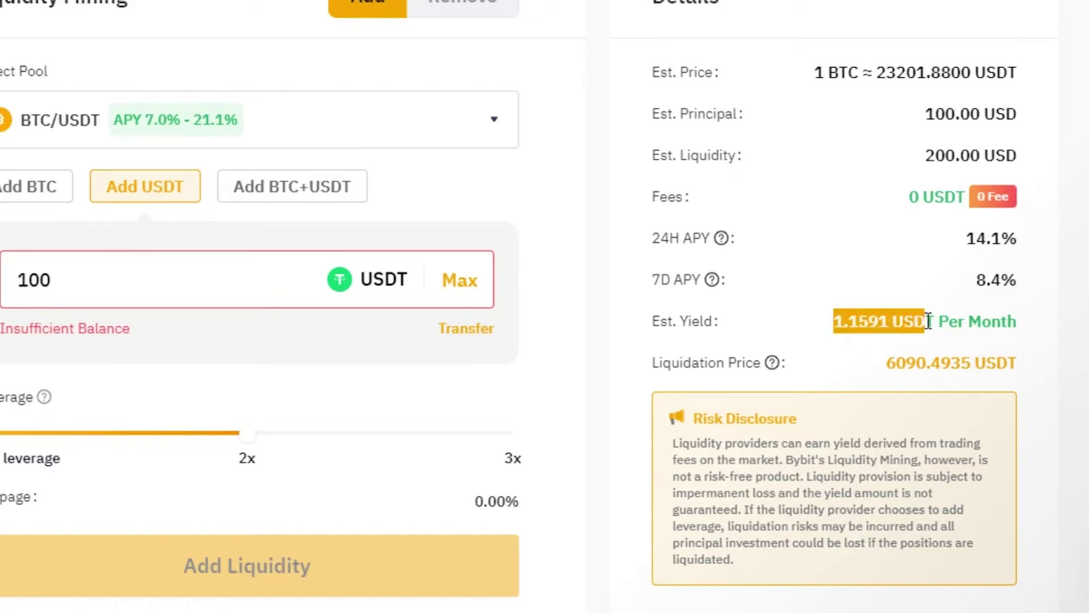
{"action": "left_click_drag", "start_coordinate": [928, 321], "coordinate": [1043, 326]}
{"action": "left_click", "coordinate": [1043, 326]}
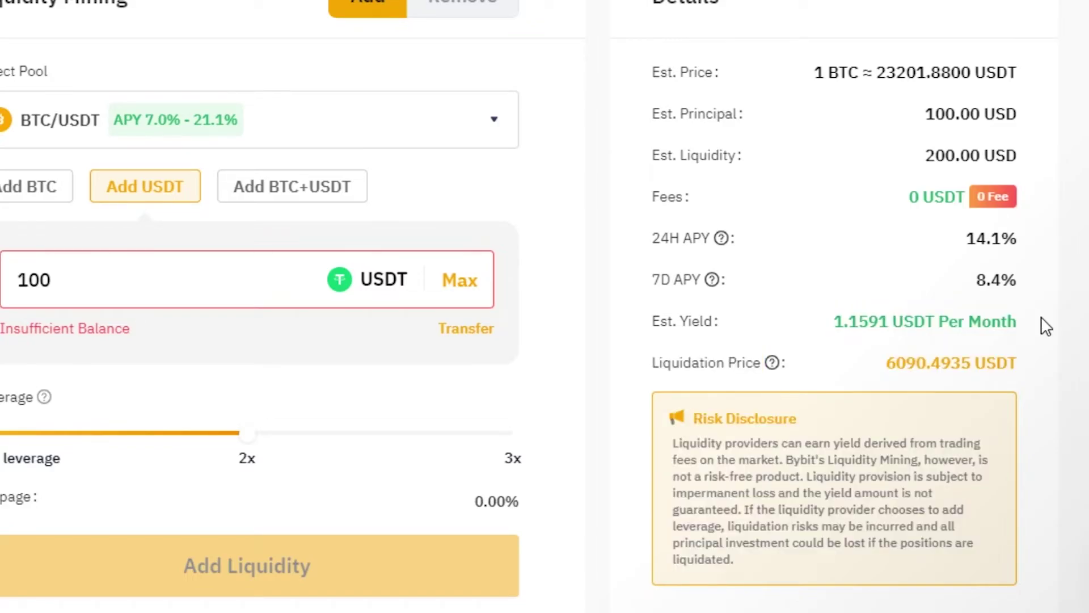
{"action": "scroll", "coordinate": [527, 301], "scroll_direction": "down", "scroll_amount": 4}
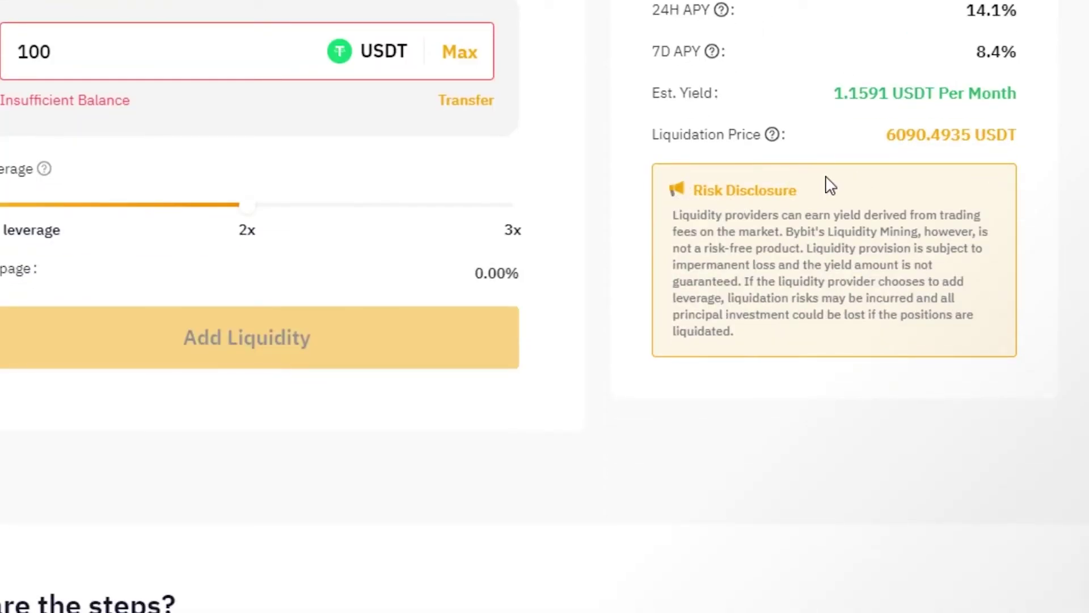
{"action": "scroll", "coordinate": [1034, 272], "scroll_direction": "up", "scroll_amount": 1}
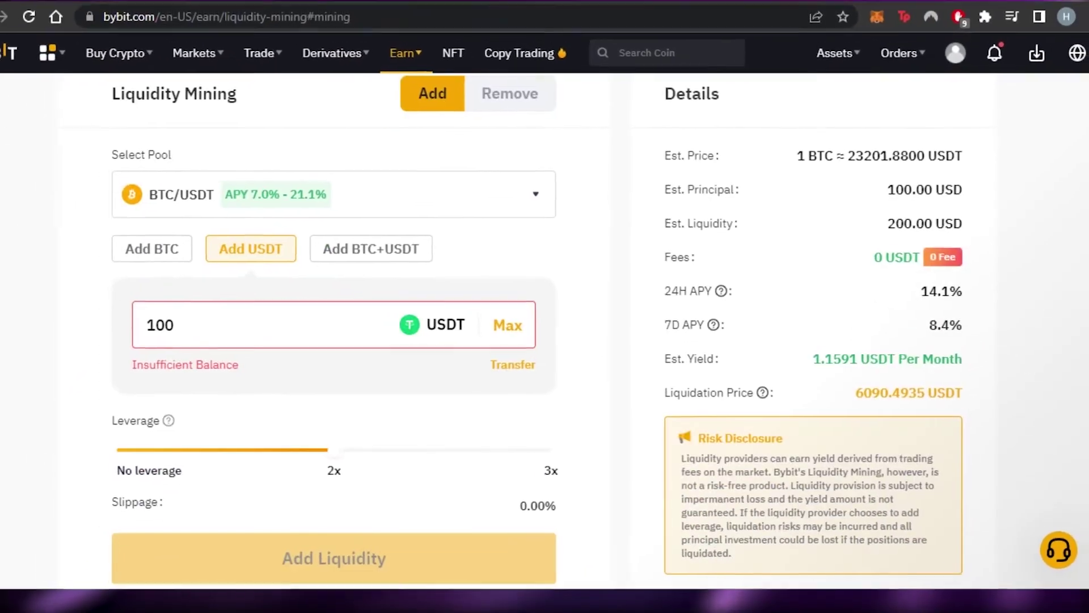
{"action": "scroll", "coordinate": [544, 341], "scroll_direction": "up", "scroll_amount": 8}
{"action": "scroll", "coordinate": [545, 340], "scroll_direction": "down", "scroll_amount": 9}
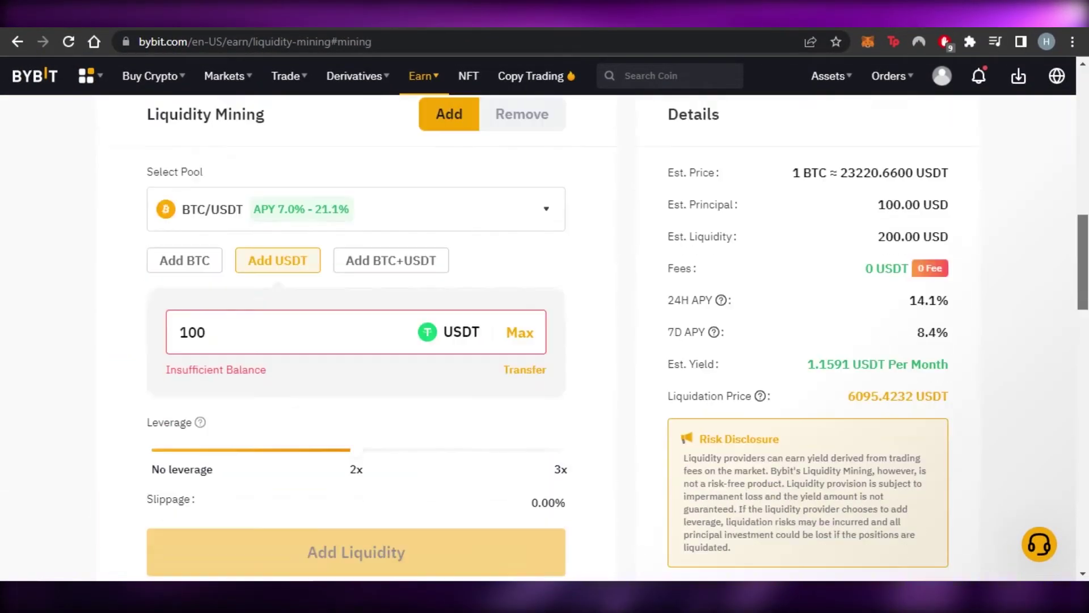
{"action": "scroll", "coordinate": [544, 340], "scroll_direction": "up", "scroll_amount": 5}
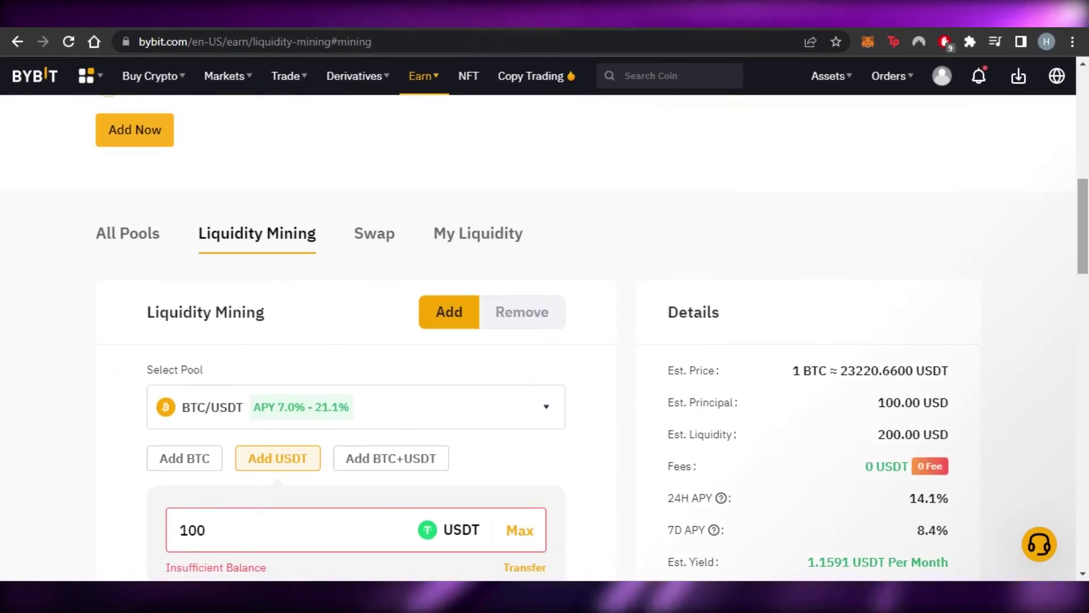
{"action": "scroll", "coordinate": [1083, 199], "scroll_direction": "up", "scroll_amount": 1}
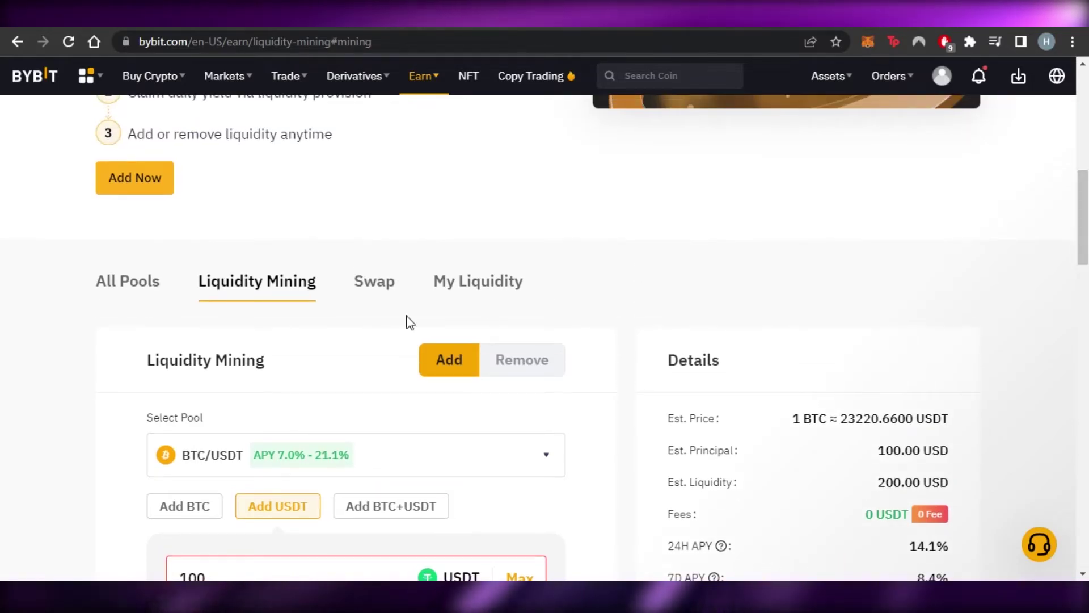
- Visit Swap, My Liquidity and All Pools, then return to the Liquidity Mining form at the top
{"action": "left_click", "coordinate": [373, 283]}
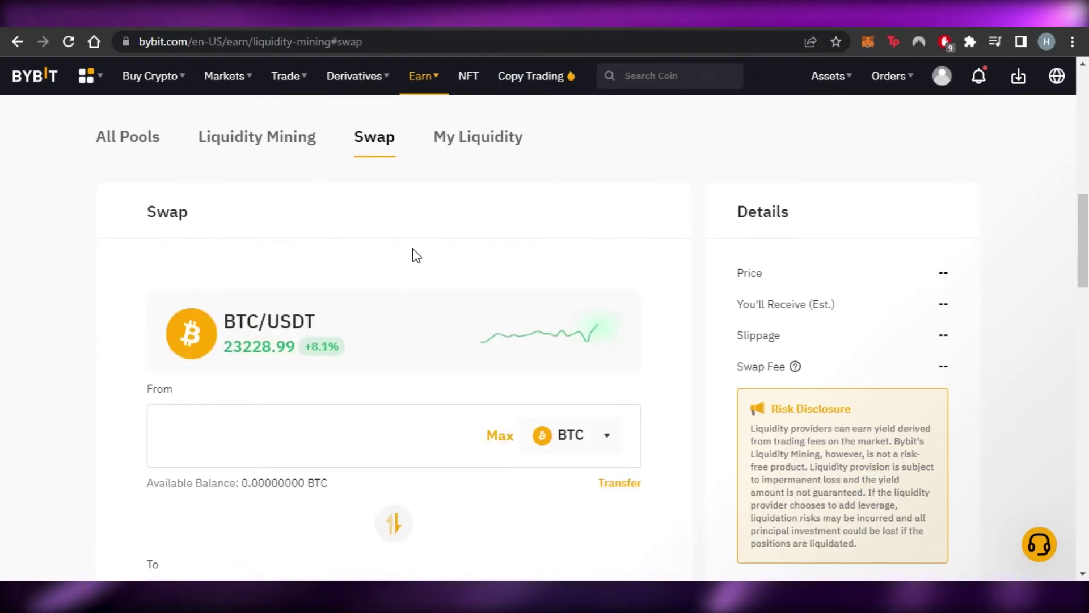
{"action": "left_click", "coordinate": [500, 138]}
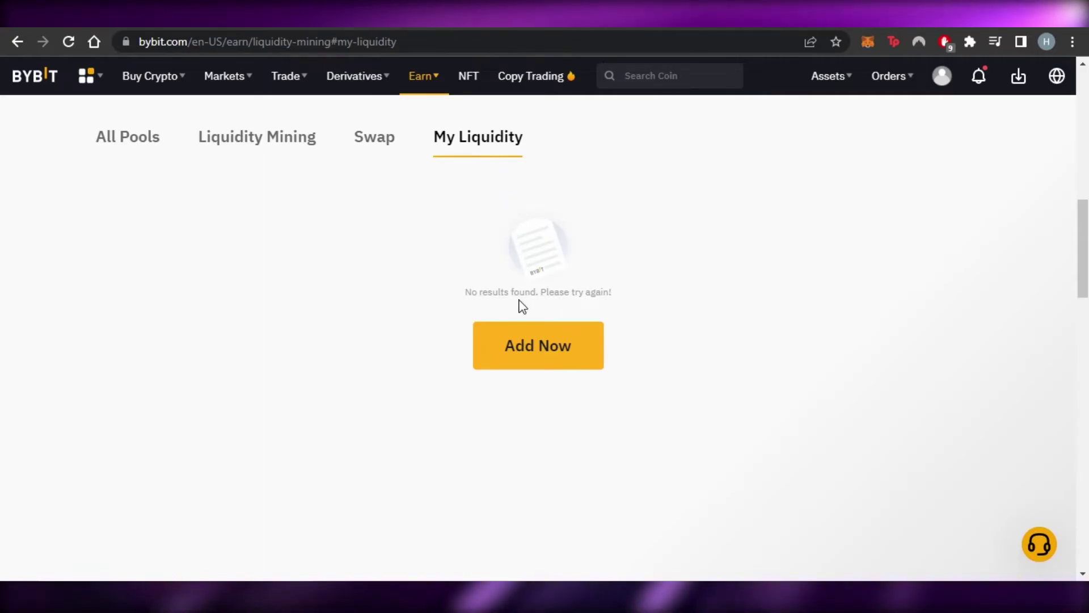
{"action": "left_click", "coordinate": [540, 344]}
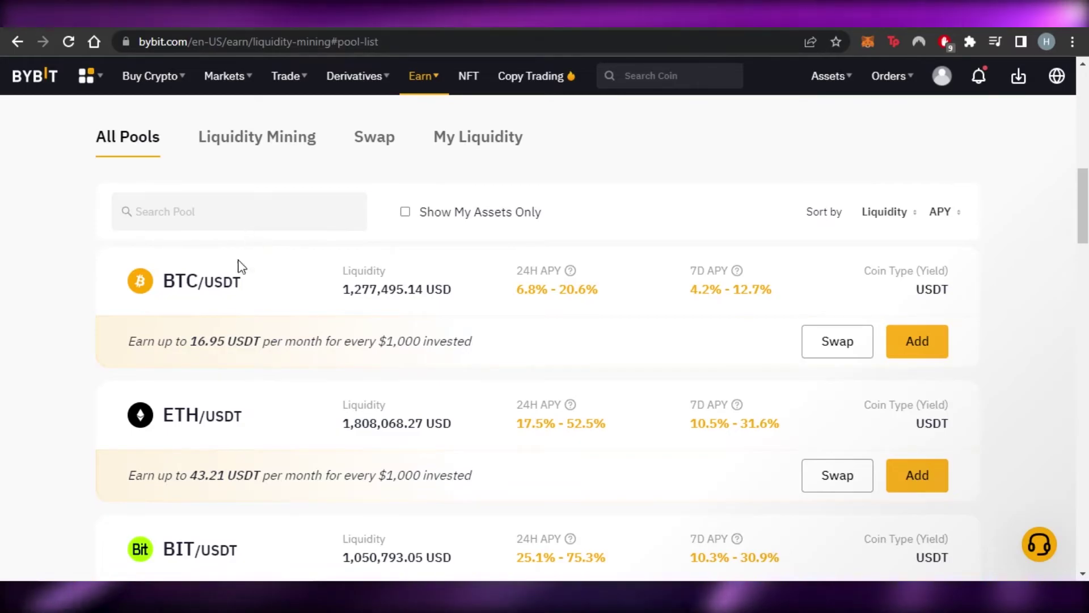
{"action": "left_click", "coordinate": [309, 148]}
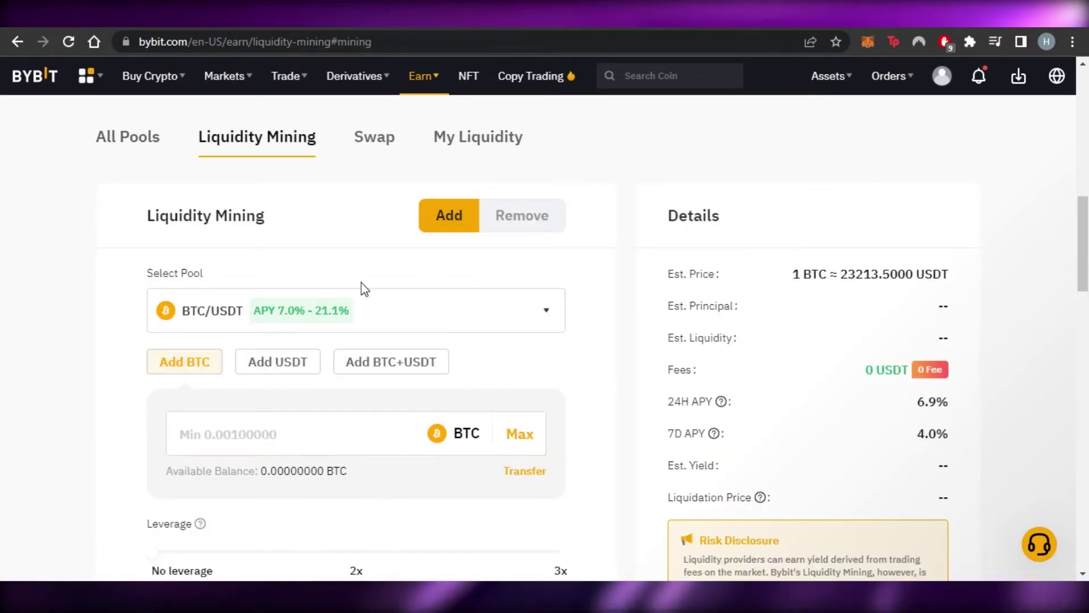
{"action": "scroll", "coordinate": [544, 340], "scroll_direction": "up", "scroll_amount": 10}
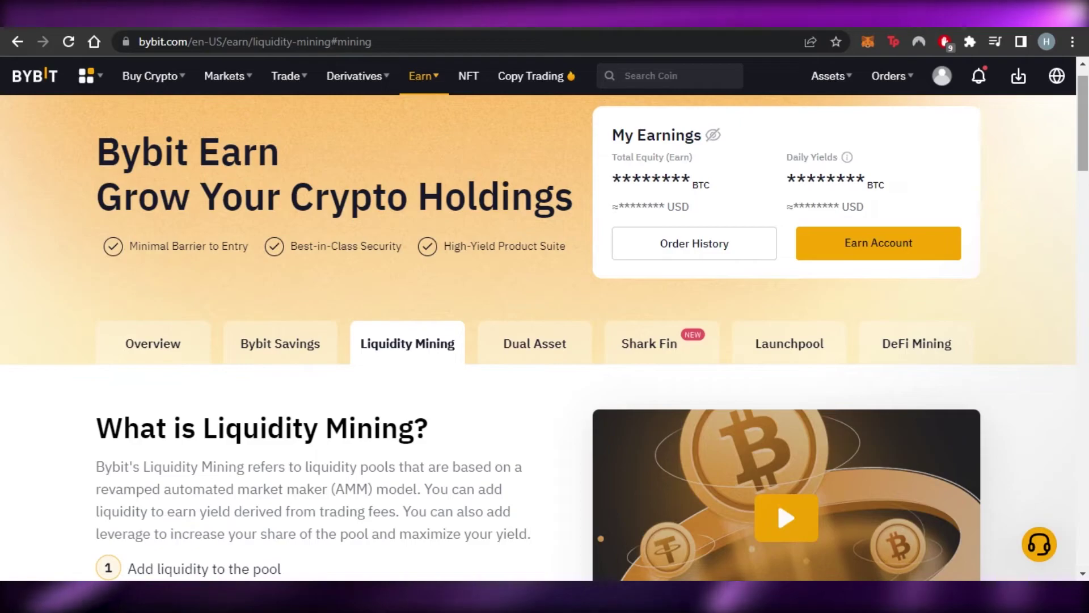
- Show All Pools and filter with Show My Assets Only, which returns no pools
{"action": "scroll", "coordinate": [544, 340], "scroll_direction": "down", "scroll_amount": 5}
{"action": "scroll", "coordinate": [545, 341], "scroll_direction": "up", "scroll_amount": 4}
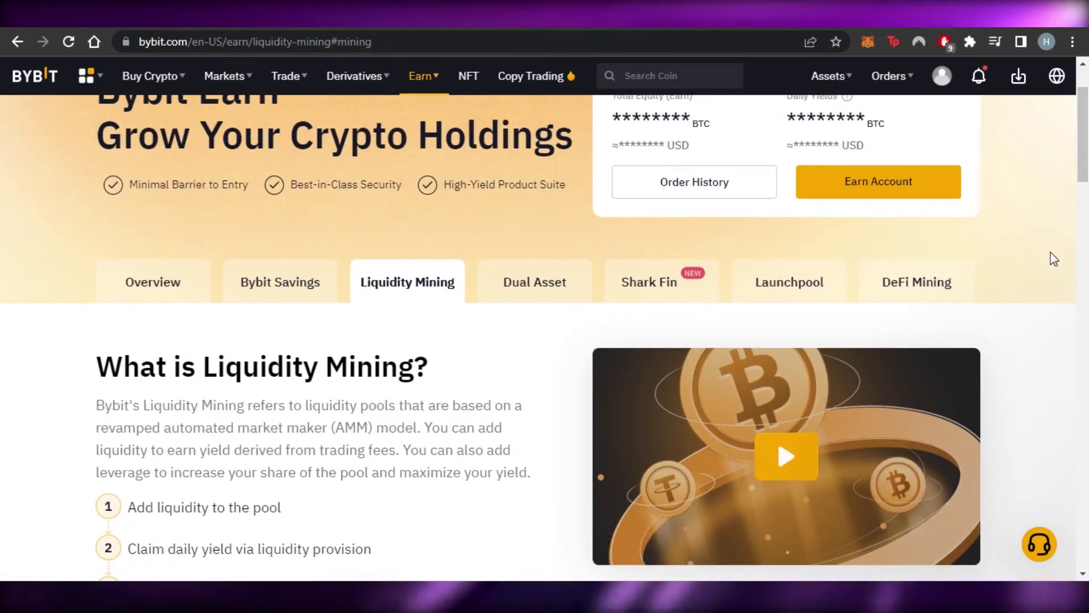
{"action": "scroll", "coordinate": [545, 340], "scroll_direction": "down", "scroll_amount": 10}
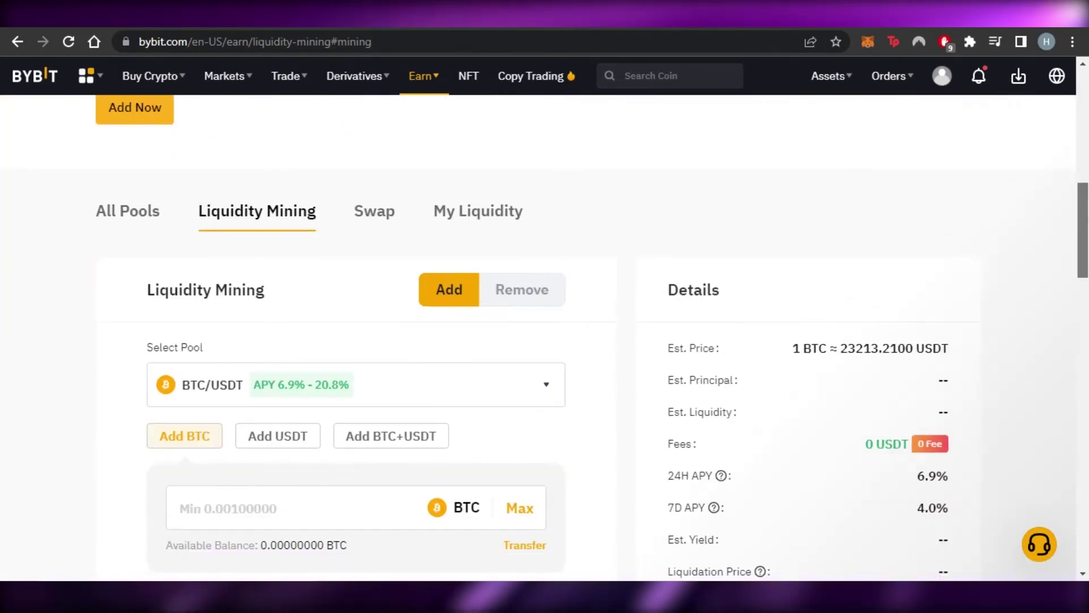
{"action": "scroll", "coordinate": [544, 341], "scroll_direction": "down", "scroll_amount": 5}
{"action": "scroll", "coordinate": [544, 341], "scroll_direction": "up", "scroll_amount": 7}
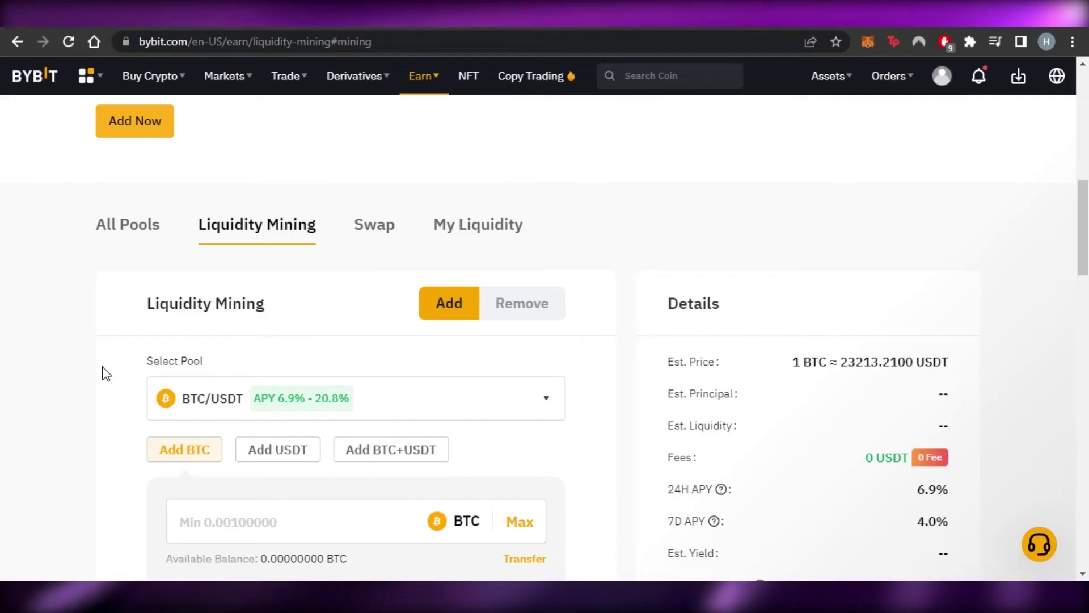
{"action": "left_click", "coordinate": [137, 239]}
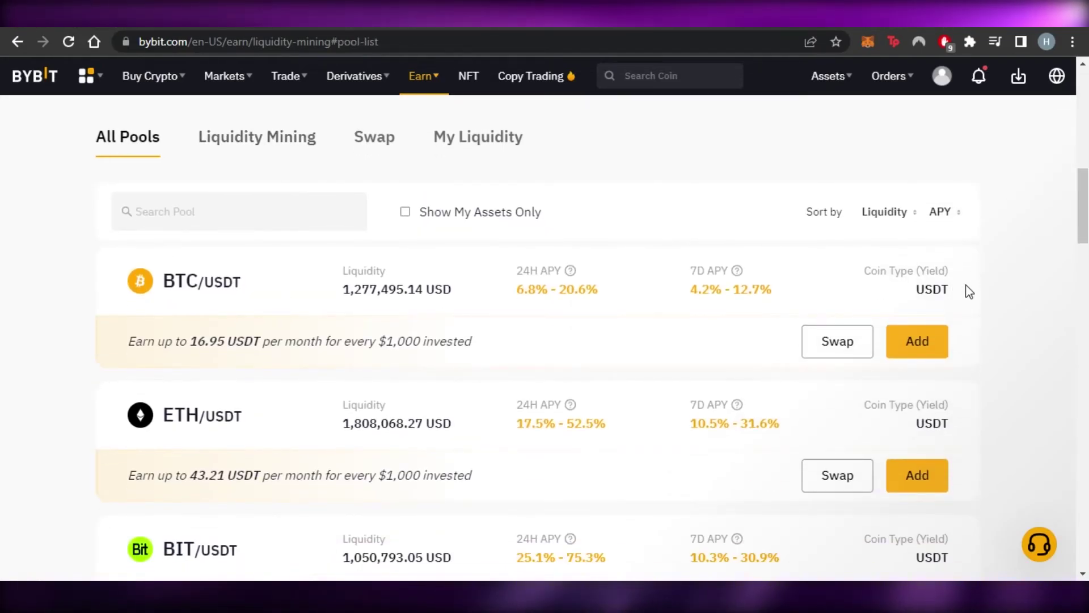
{"action": "scroll", "coordinate": [827, 328], "scroll_direction": "down", "scroll_amount": 7}
{"action": "scroll", "coordinate": [827, 329], "scroll_direction": "up", "scroll_amount": 8}
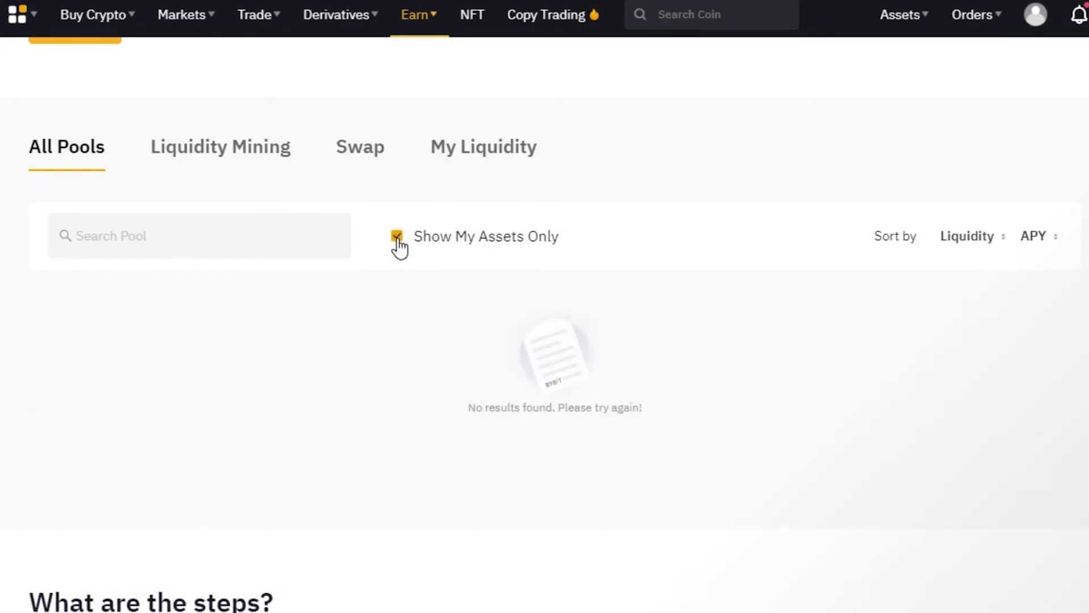
- Untick Show My Assets Only to restore the full BTC/USDT through XRP/USDT pool list
{"action": "left_click", "coordinate": [397, 236]}
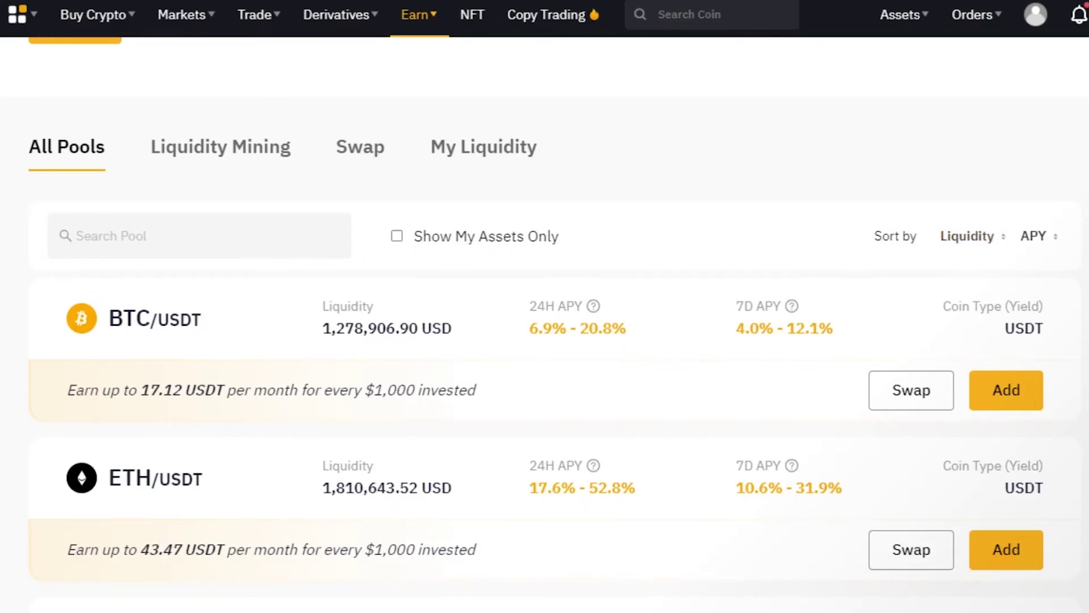
{"action": "scroll", "coordinate": [545, 323], "scroll_direction": "down", "scroll_amount": 10}
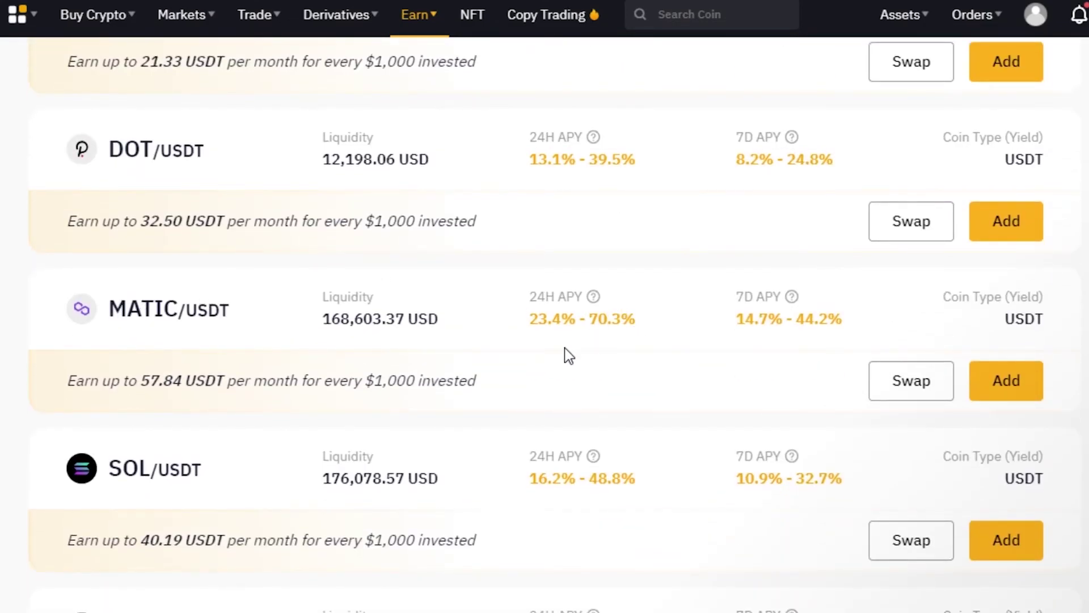
{"action": "mouse_move", "coordinate": [594, 297]}
- Scroll through the pool list down to the steps and FAQ, then back to the top
{"action": "scroll", "coordinate": [559, 310], "scroll_direction": "down", "scroll_amount": 9}
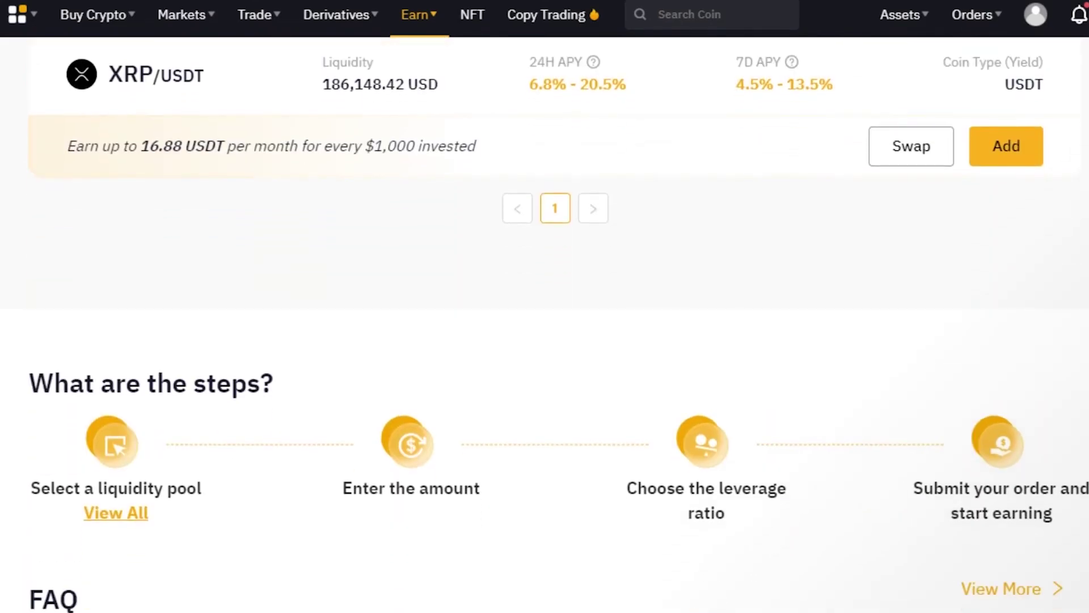
{"action": "scroll", "coordinate": [559, 310], "scroll_direction": "up", "scroll_amount": 4}
{"action": "scroll", "coordinate": [559, 310], "scroll_direction": "down", "scroll_amount": 10}
{"action": "scroll", "coordinate": [559, 310], "scroll_direction": "up", "scroll_amount": 14}
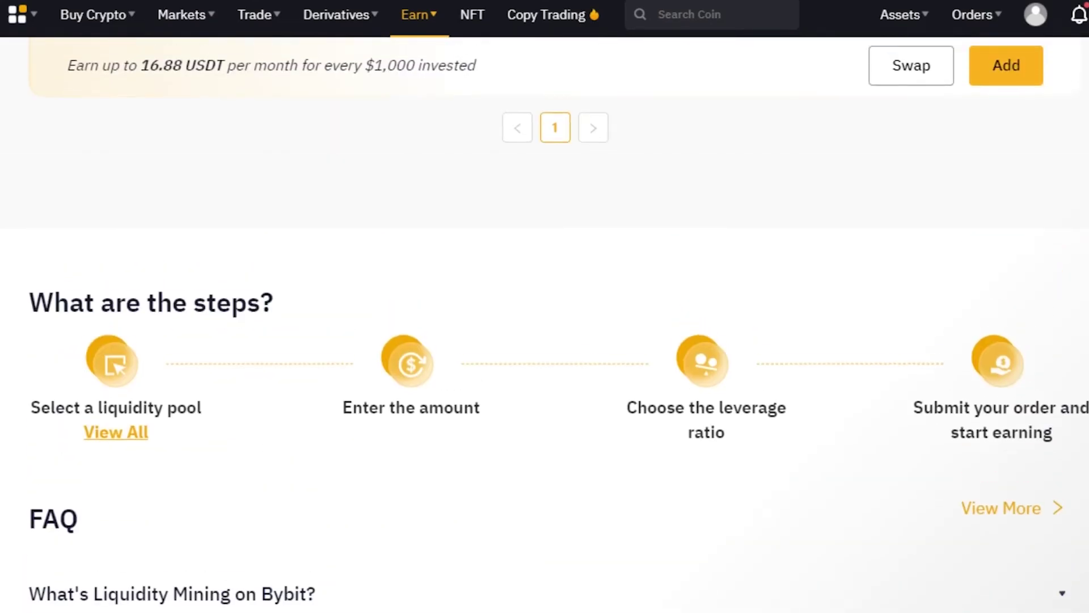
{"action": "scroll", "coordinate": [559, 310], "scroll_direction": "down", "scroll_amount": 6}
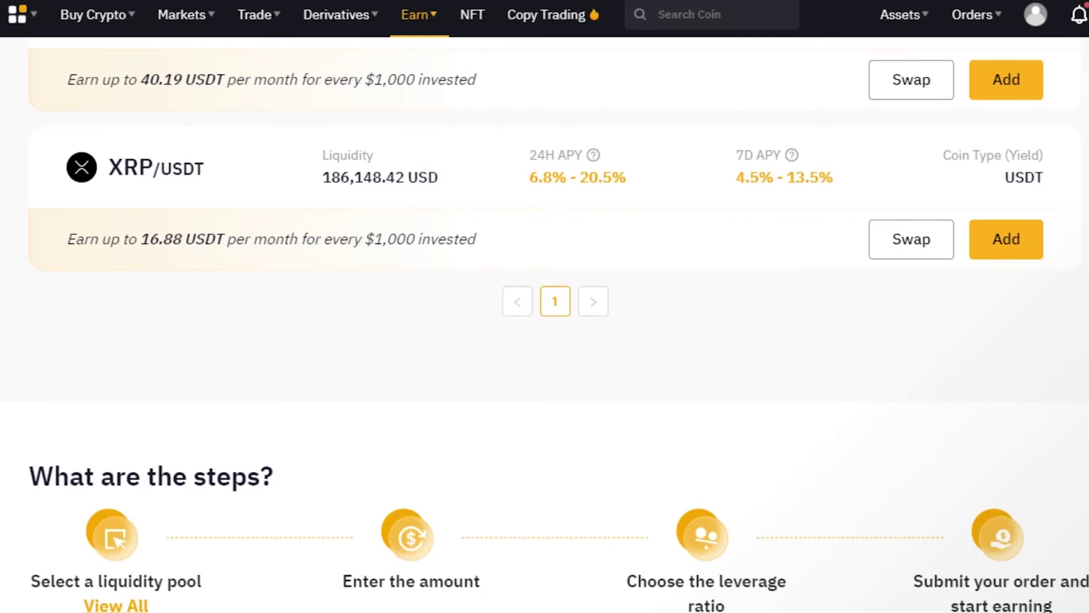
{"action": "scroll", "coordinate": [558, 310], "scroll_direction": "down", "scroll_amount": 1}
{"action": "scroll", "coordinate": [559, 310], "scroll_direction": "up", "scroll_amount": 15}
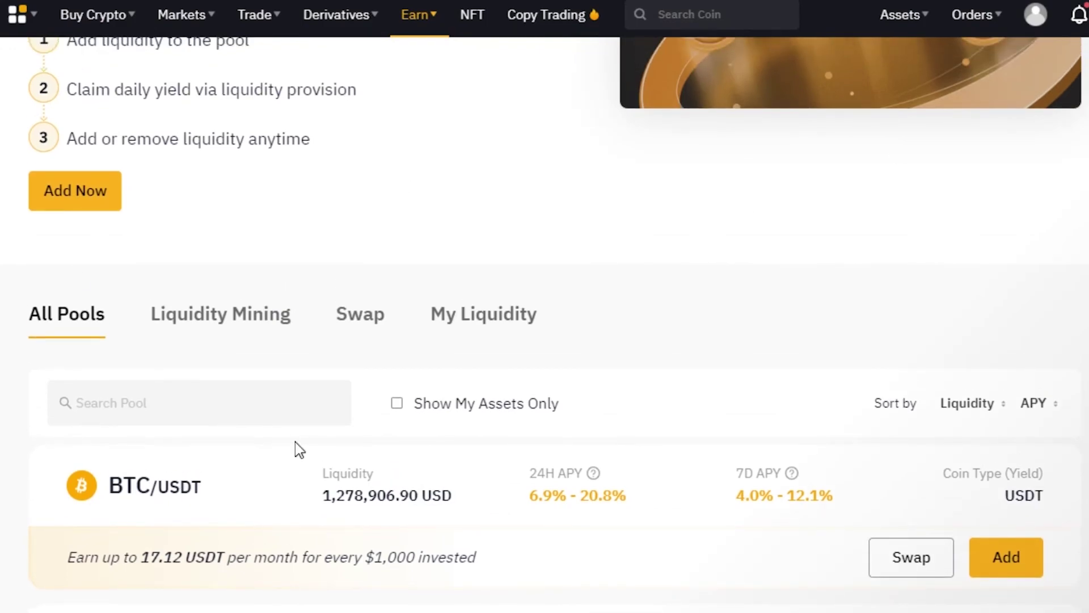
{"action": "scroll", "coordinate": [544, 323], "scroll_direction": "down", "scroll_amount": 20}
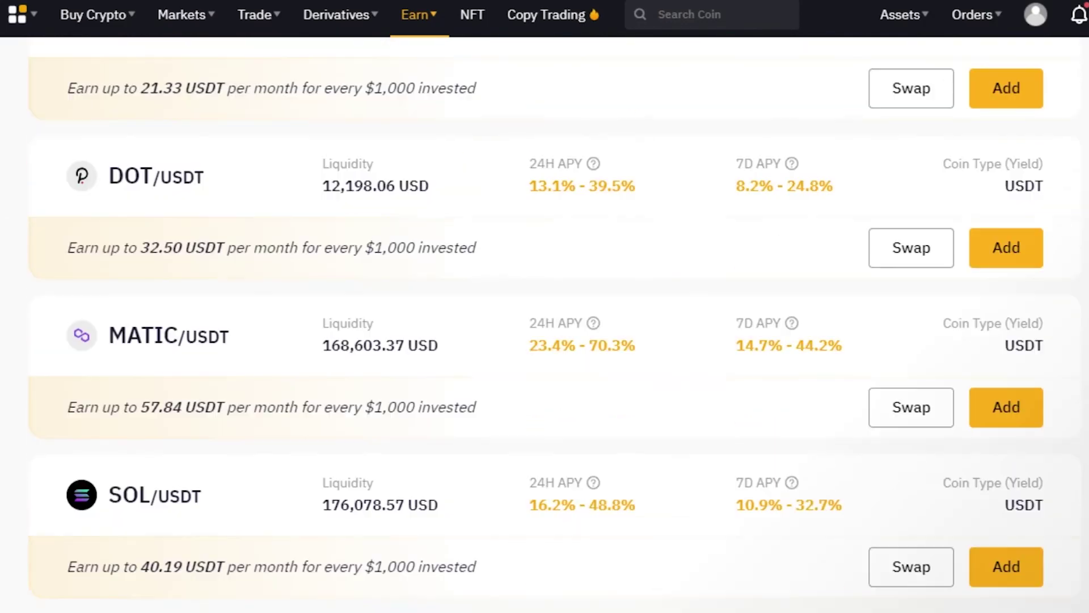
{"action": "scroll", "coordinate": [544, 324], "scroll_direction": "up", "scroll_amount": 5}
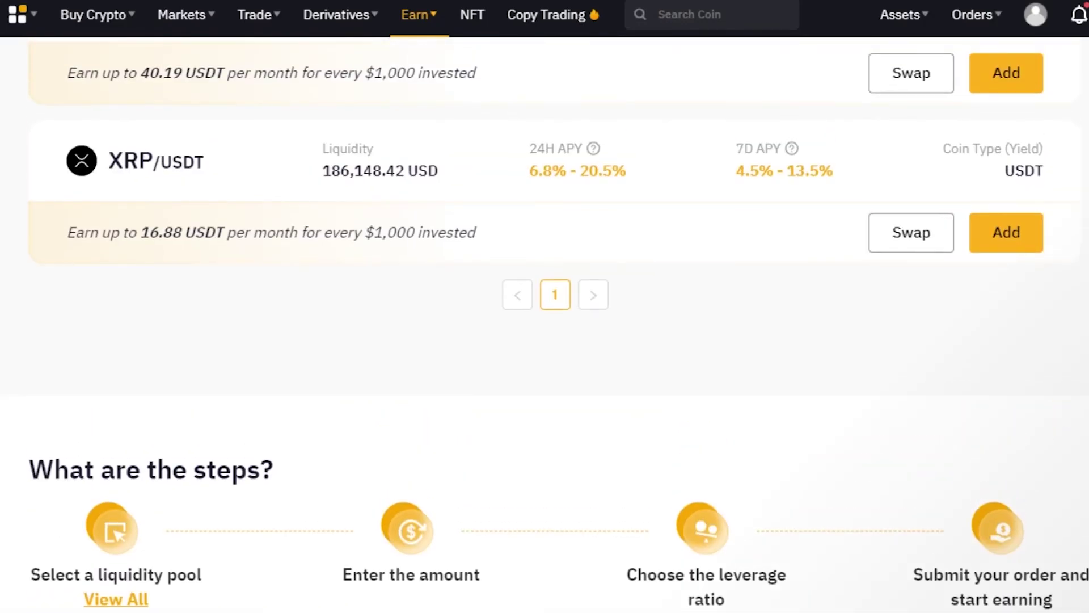
{"action": "scroll", "coordinate": [544, 324], "scroll_direction": "up", "scroll_amount": 15}
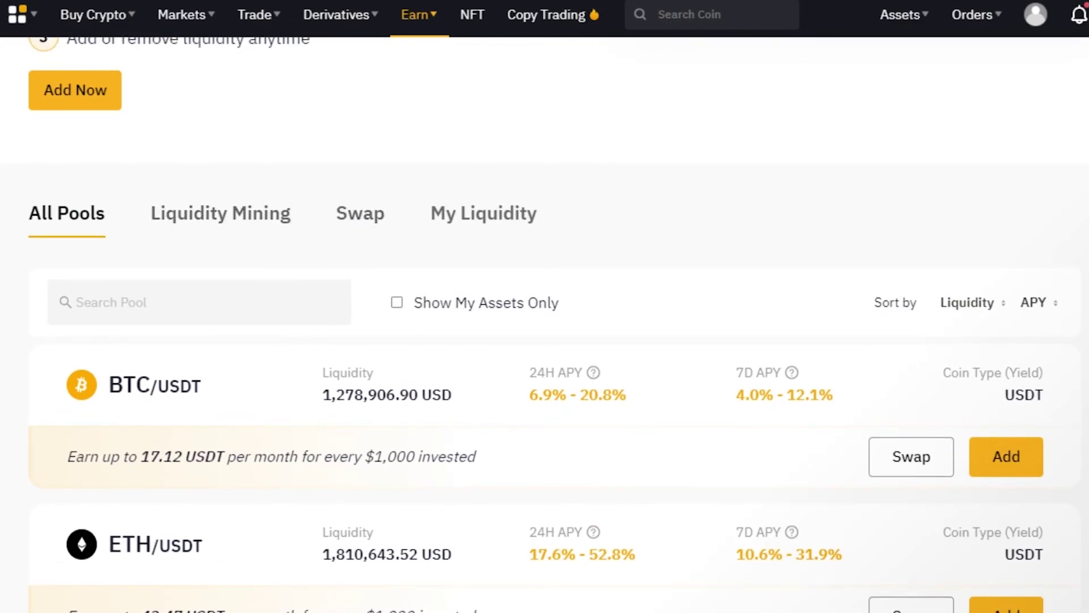
{"action": "scroll", "coordinate": [545, 324], "scroll_direction": "up", "scroll_amount": 5}
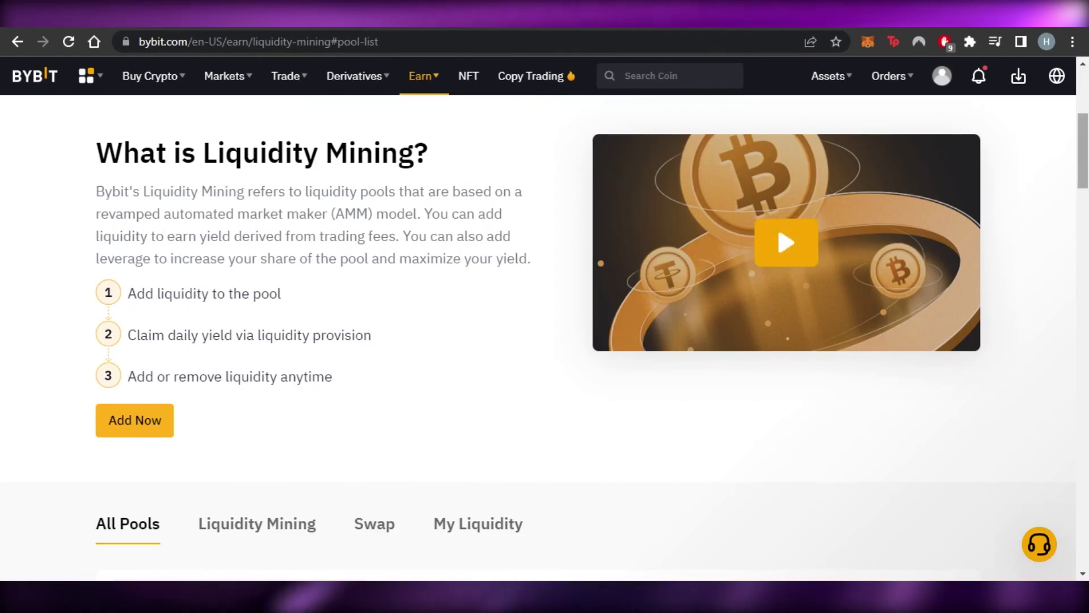
{"action": "scroll", "coordinate": [732, 143], "scroll_direction": "up", "scroll_amount": 5}
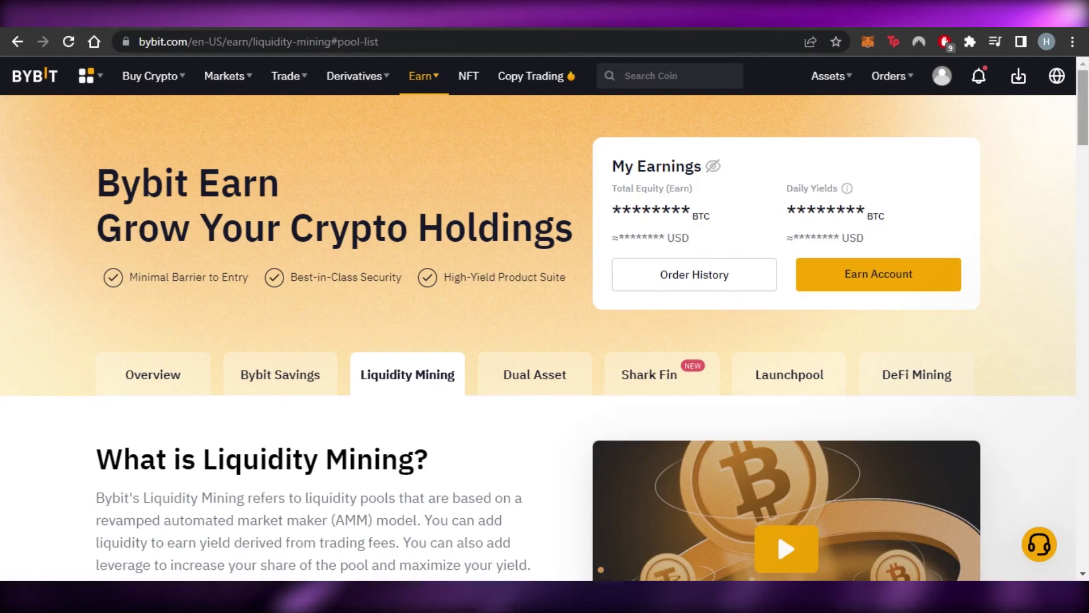
{"action": "scroll", "coordinate": [545, 338], "scroll_direction": "down", "scroll_amount": 10}
{"action": "scroll", "coordinate": [545, 338], "scroll_direction": "up", "scroll_amount": 10}
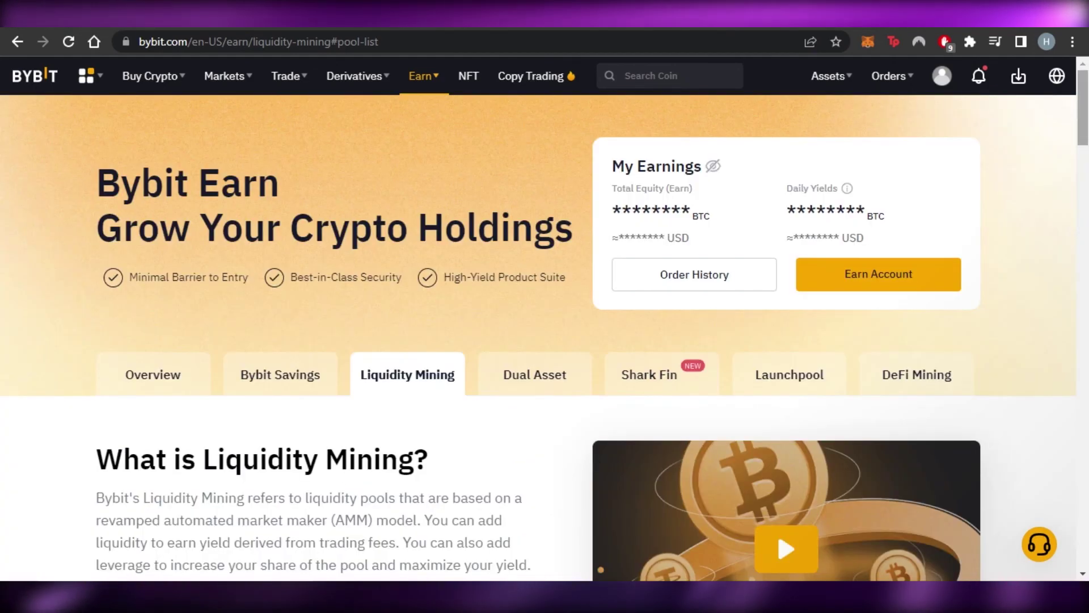